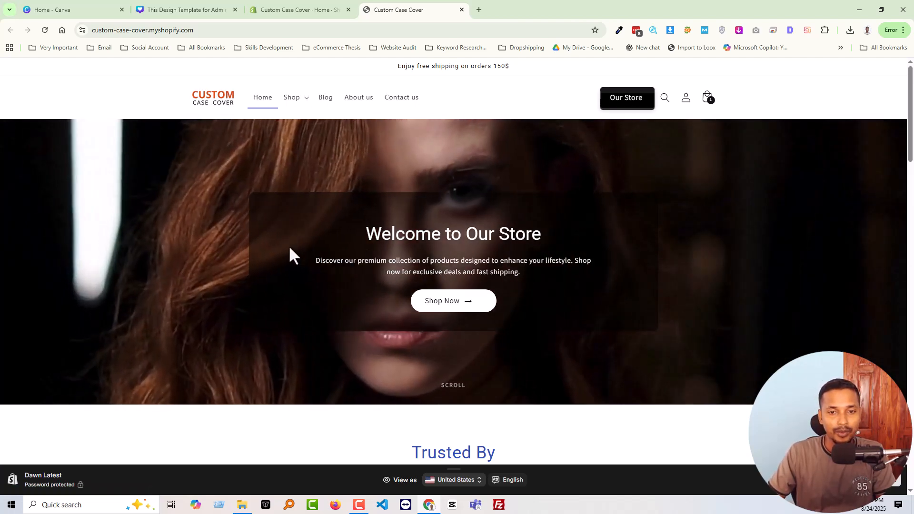
Look through the storefront home page from the hero banner down to the footer and return to its beginning
scroll(221, 199, "down", 5)
scroll(362, 250, "down", 12)
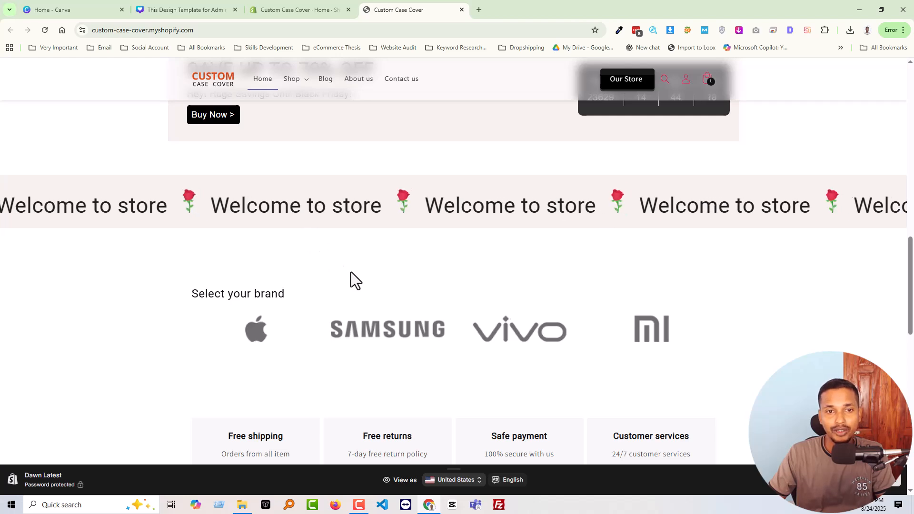
scroll(381, 276, "down", 8)
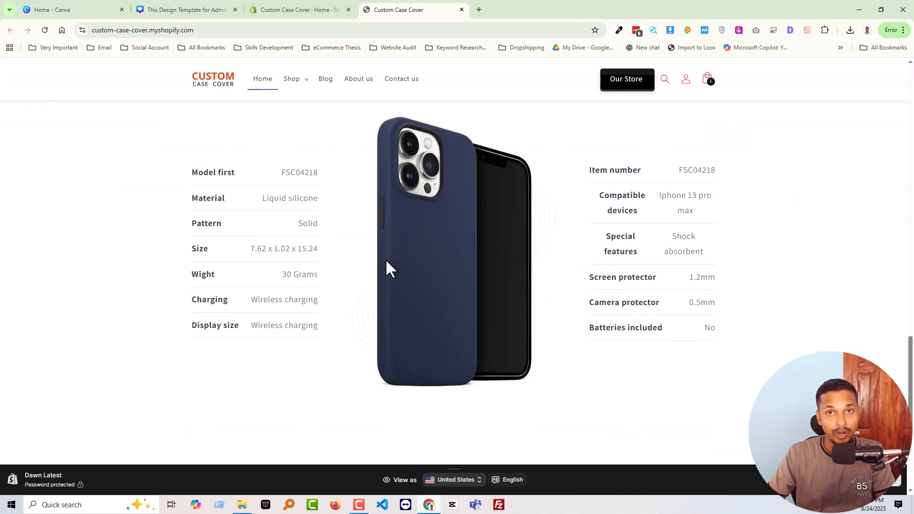
scroll(386, 260, "down", 5)
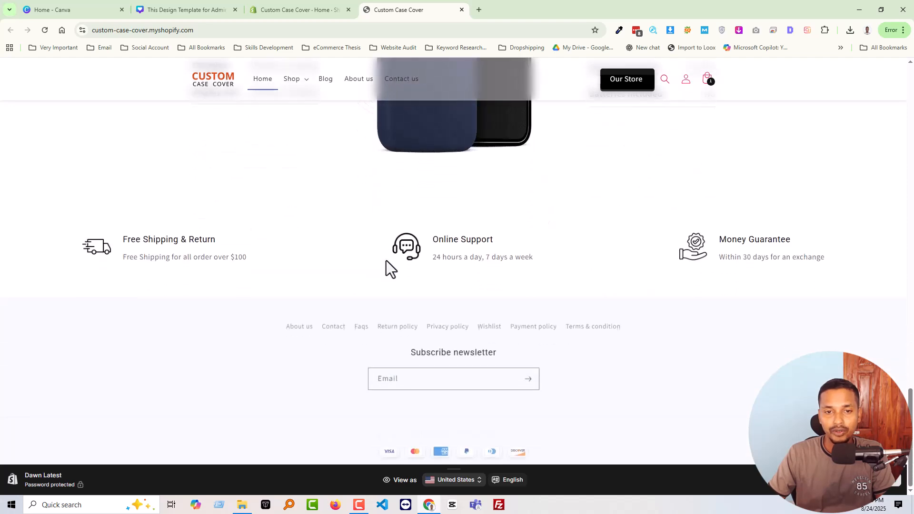
scroll(385, 260, "up", 15)
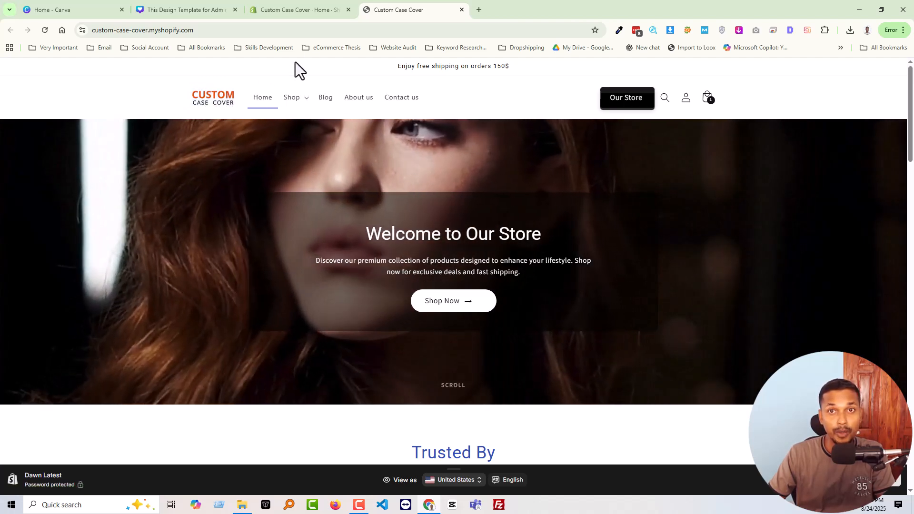
Open the current Dawn Latest theme in the Shopify theme editor and expand the Logo section of the theme settings
left_click(322, 10)
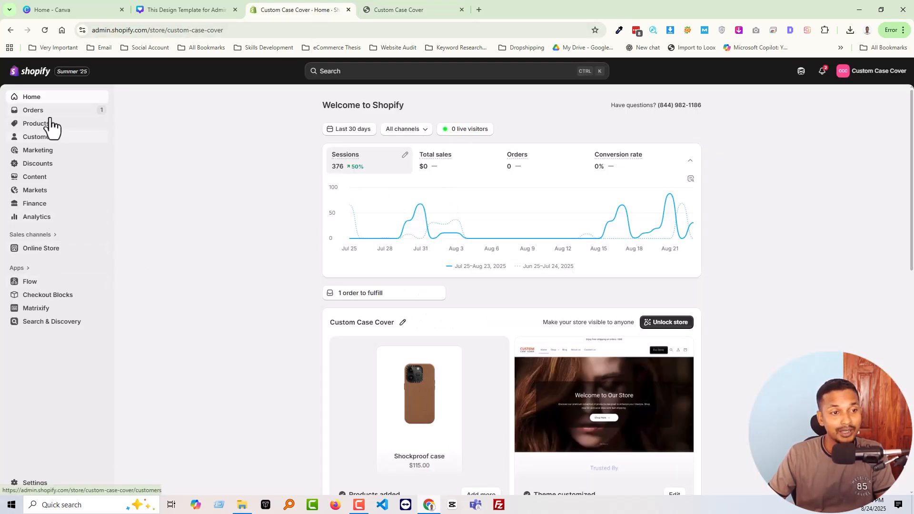
left_click(34, 256)
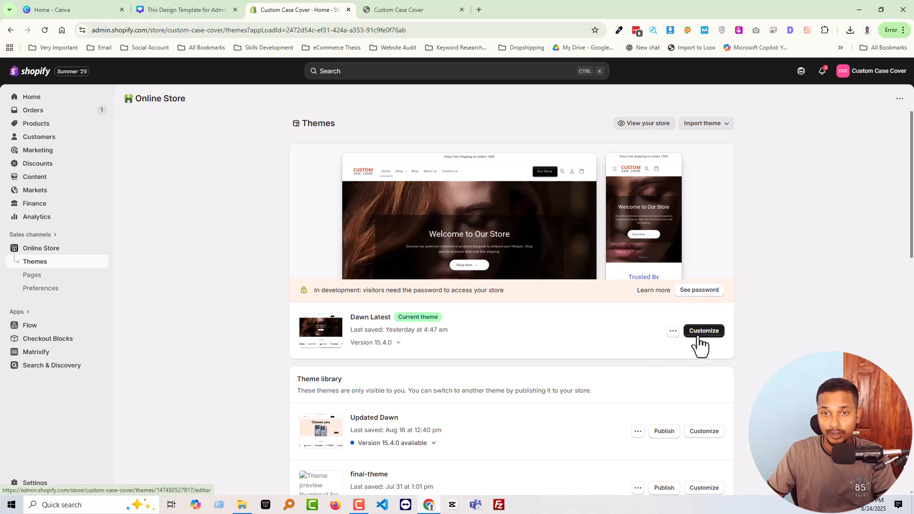
left_click(478, 345)
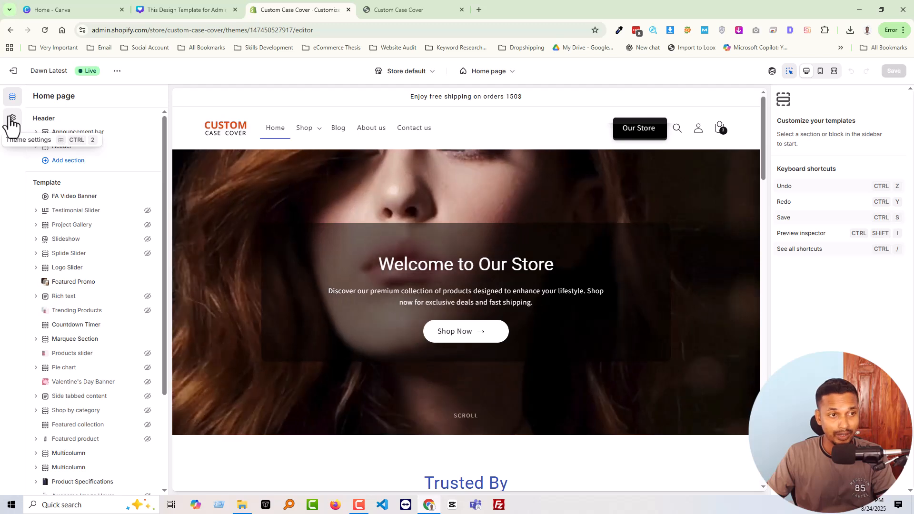
left_click(12, 119)
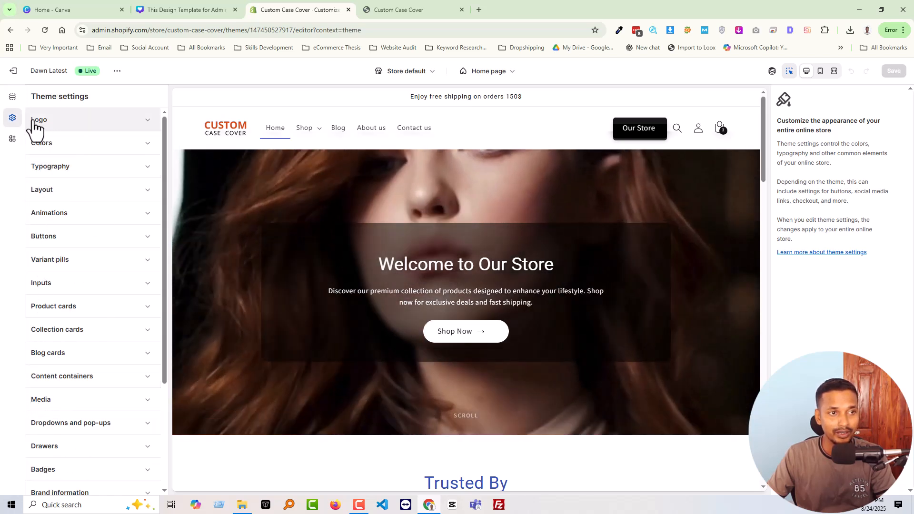
left_click(80, 127)
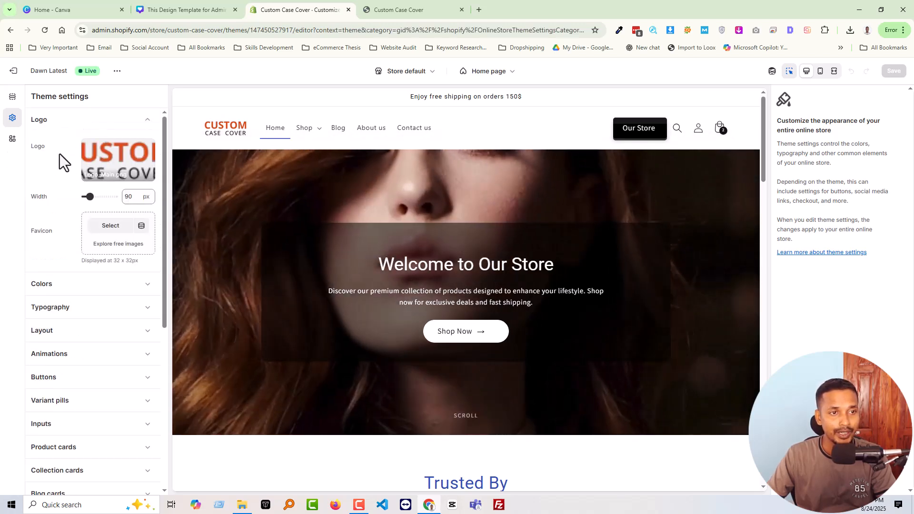
mouse_move(109, 165)
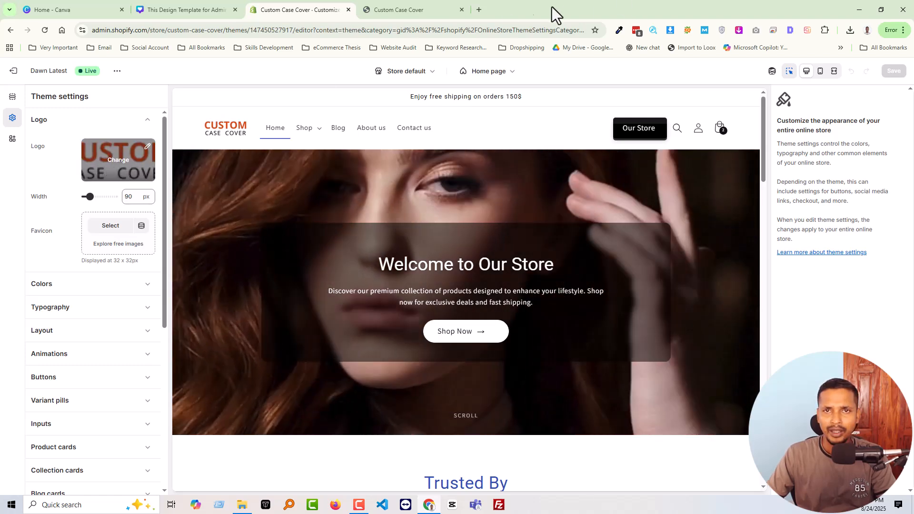
Search Google for "logo" in a new browser tab and show the image results
left_click(479, 10)
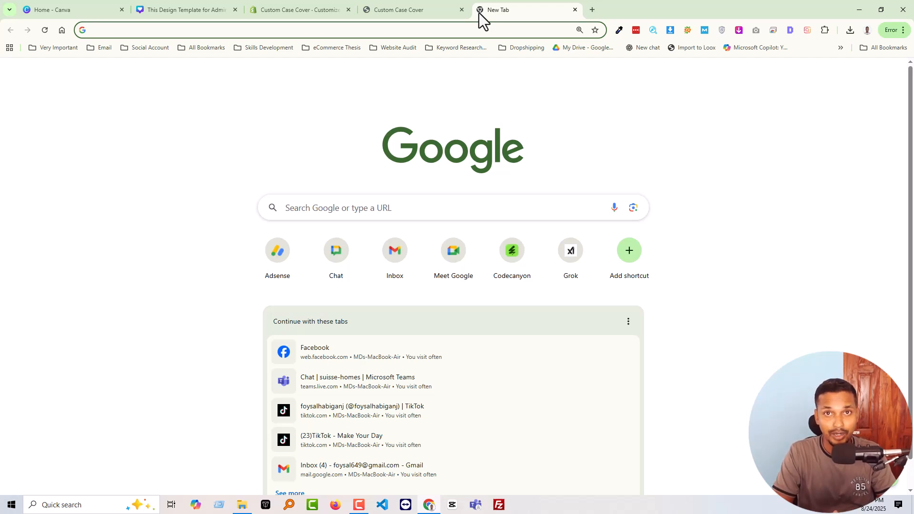
type("l")
key("BackSpace")
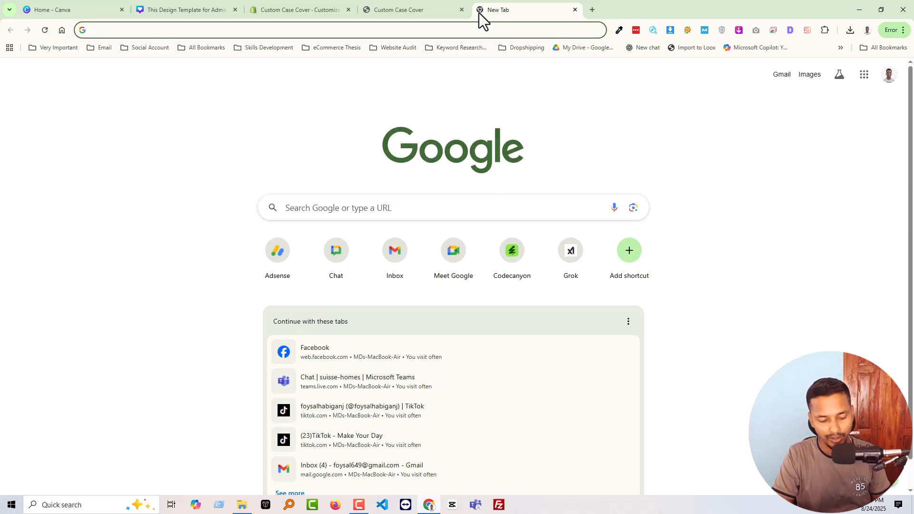
type("logo")
key("Return")
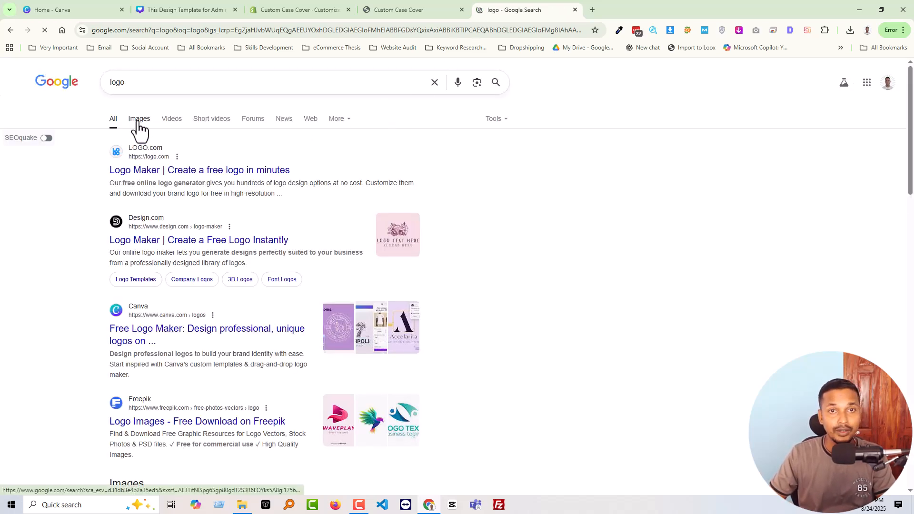
left_click(138, 119)
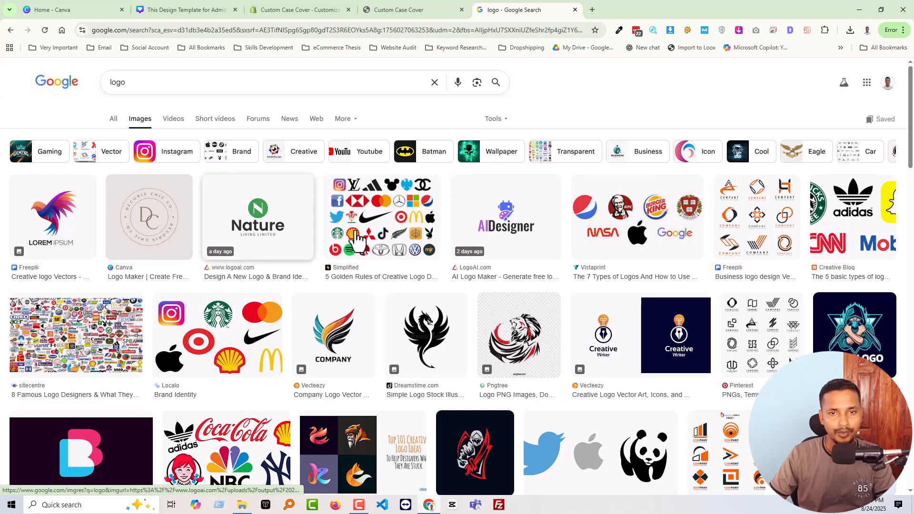
Browse the logo images and open the multicoloured "design" logo from thesecretservice among the images related to the AIDesigner logo
scroll(503, 234, "down", 3)
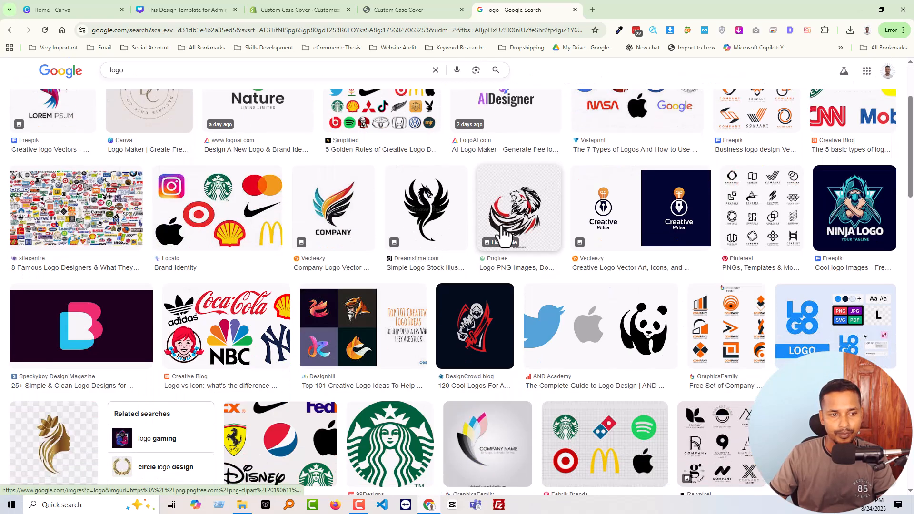
scroll(502, 226, "up", 1)
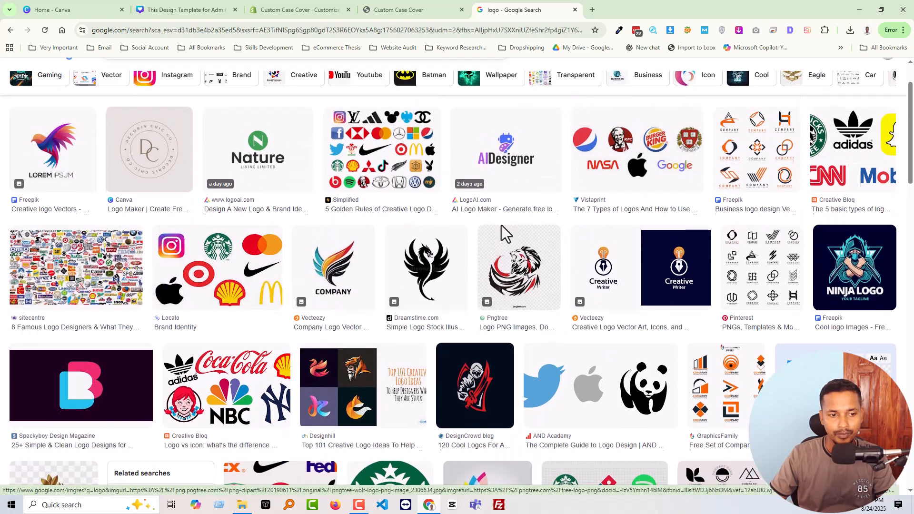
scroll(503, 226, "down", 2)
scroll(501, 224, "down", 2)
scroll(501, 225, "up", 3)
scroll(504, 220, "up", 2)
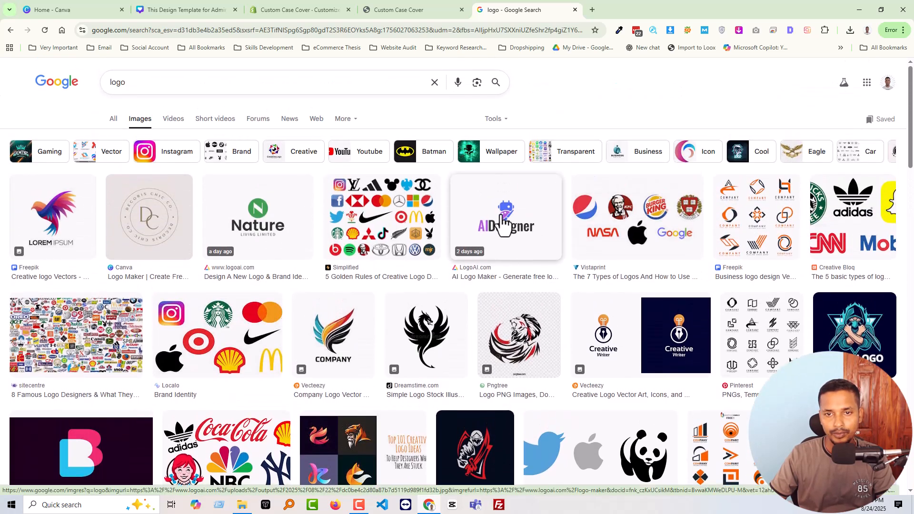
left_click(505, 224)
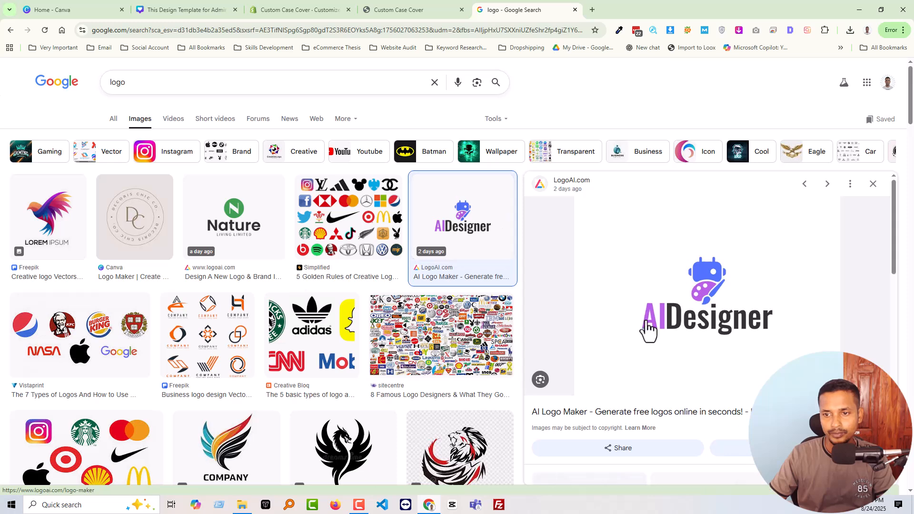
scroll(674, 314, "down", 2)
scroll(674, 310, "down", 2)
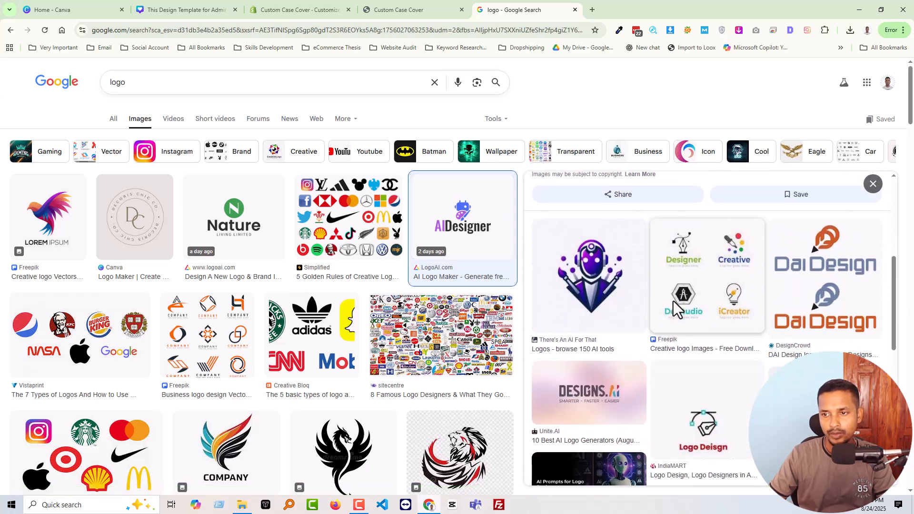
scroll(675, 310, "down", 2)
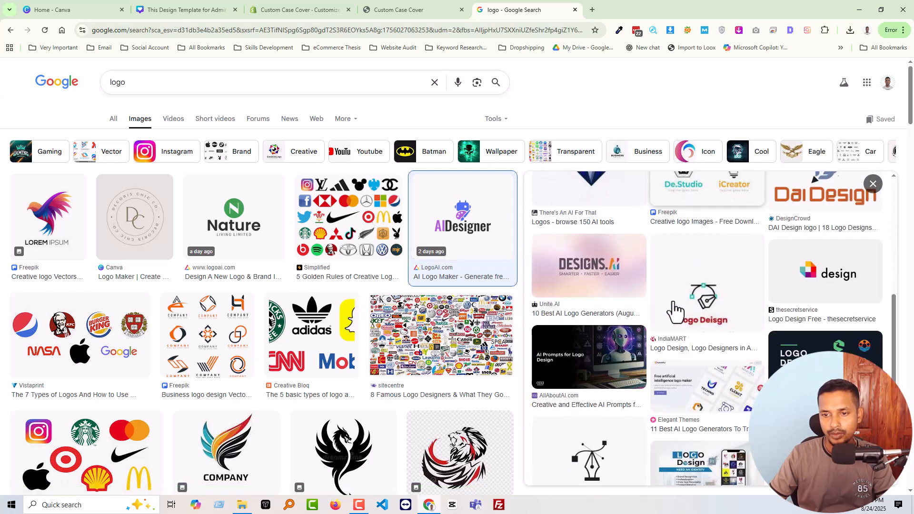
left_click(813, 270)
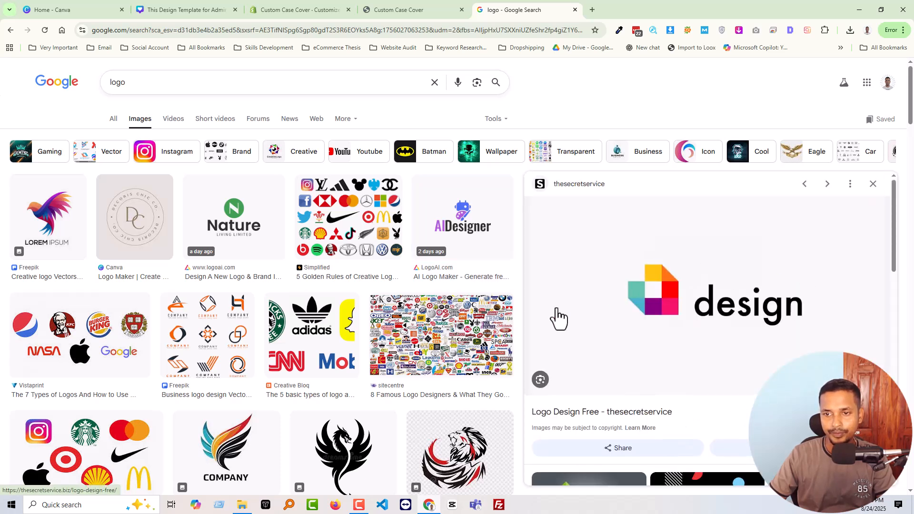
Capture a screenshot region of about 396 x 157 px around the "design" logo and start saving it as a file
key("Print")
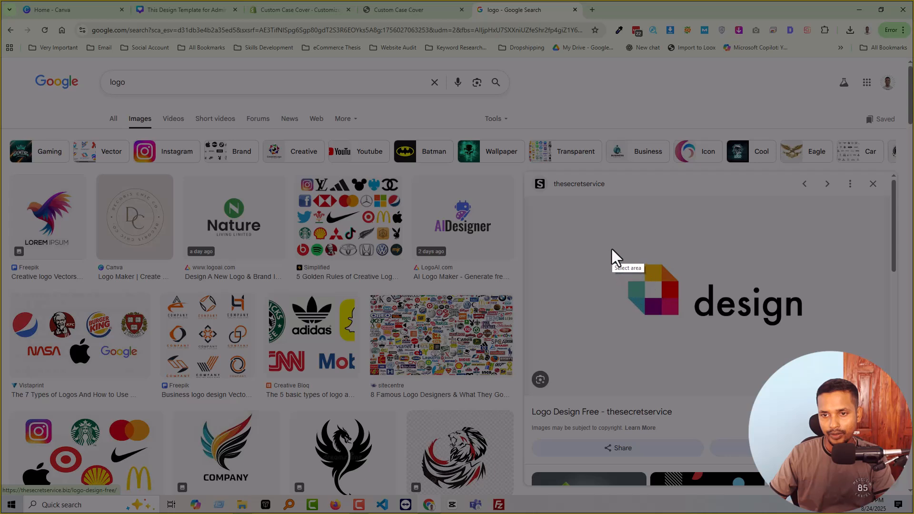
left_click_drag(691, 295, 810, 331)
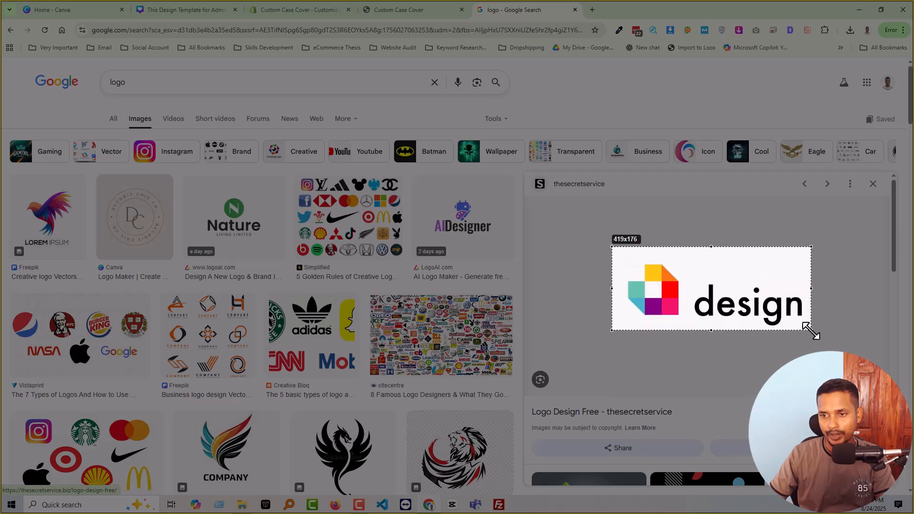
left_click_drag(711, 247, 710, 256)
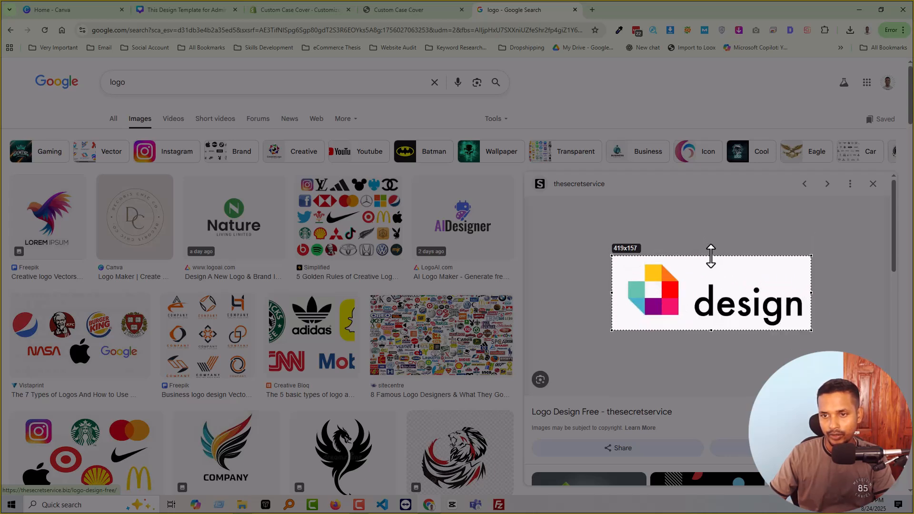
left_click_drag(612, 293, 622, 293)
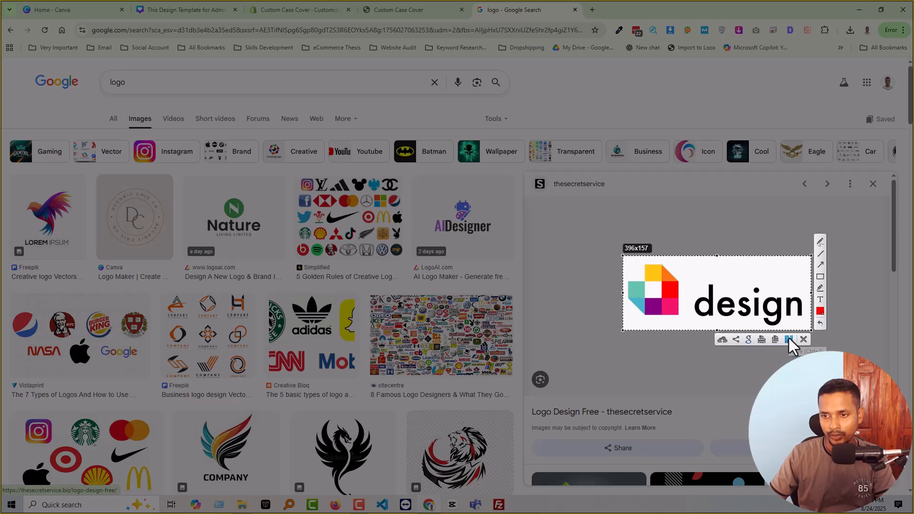
left_click(790, 341)
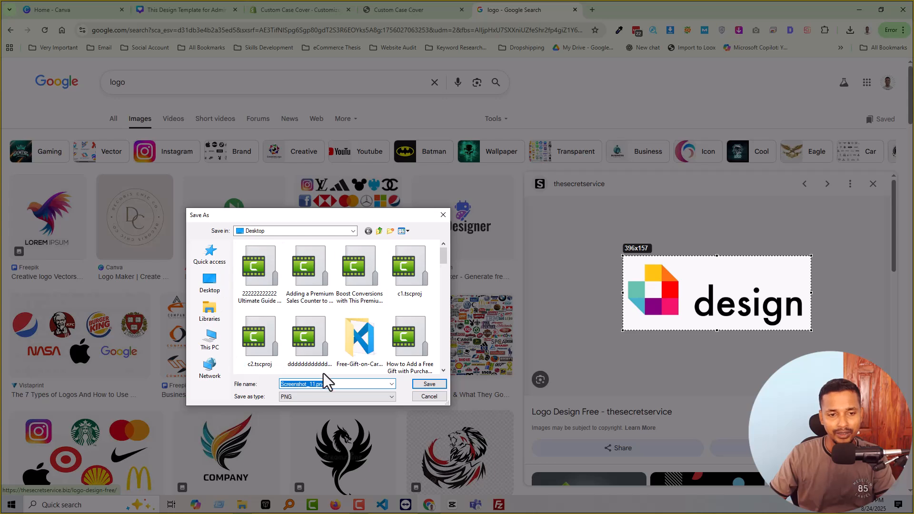
type("Logo")
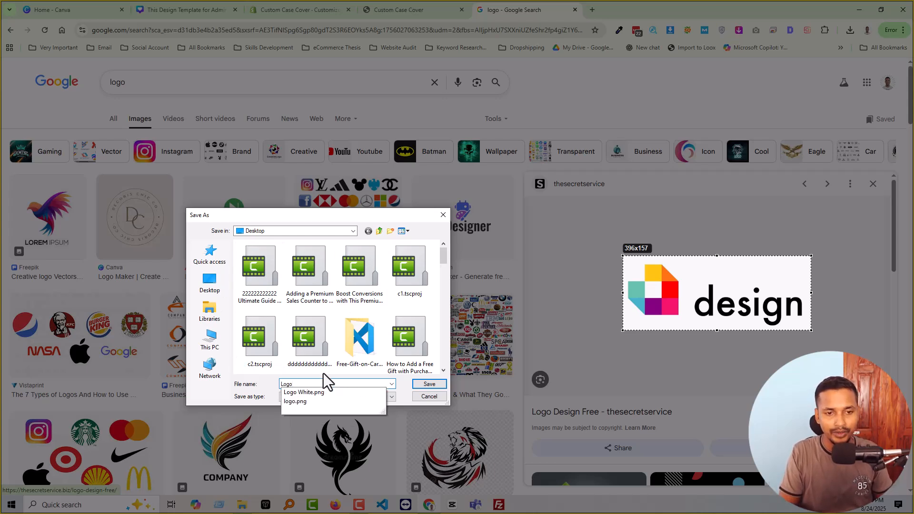
key("Return")
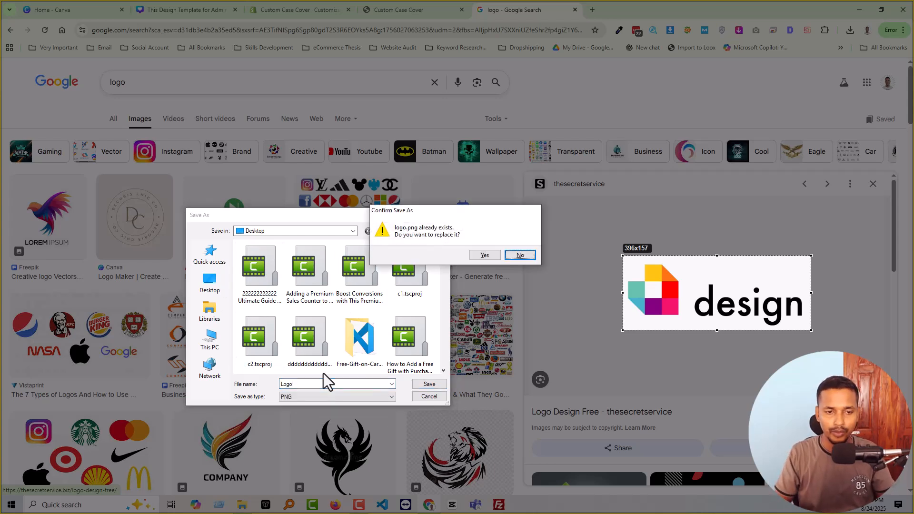
left_click(520, 255)
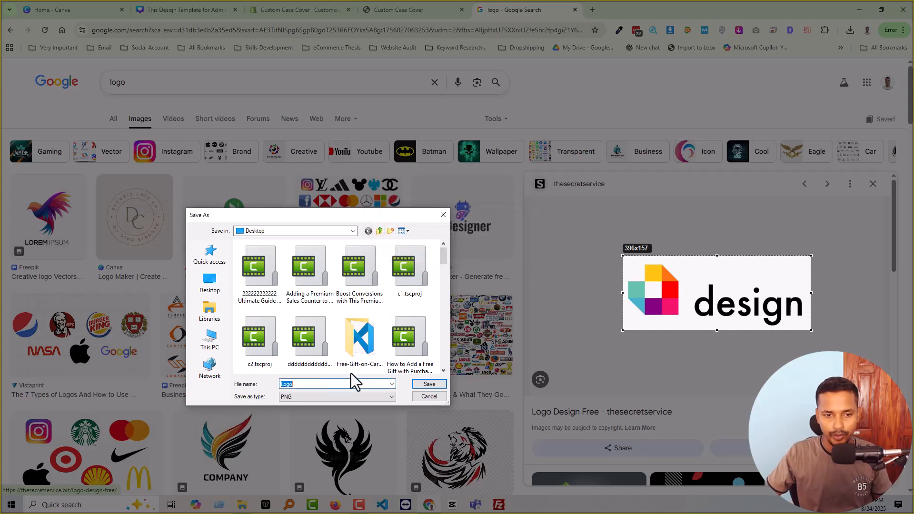
Save the captured logo to the Desktop as a PNG with the file name "Custom"
type("Custom")
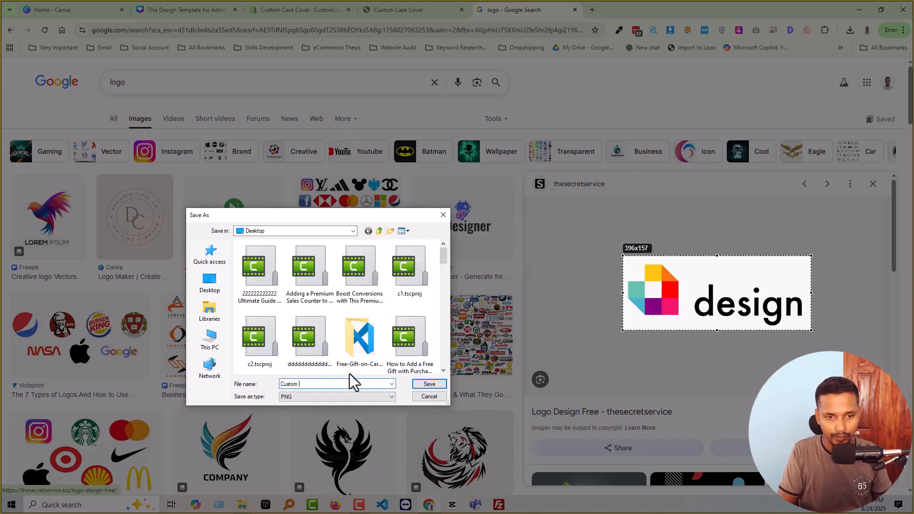
key("Return")
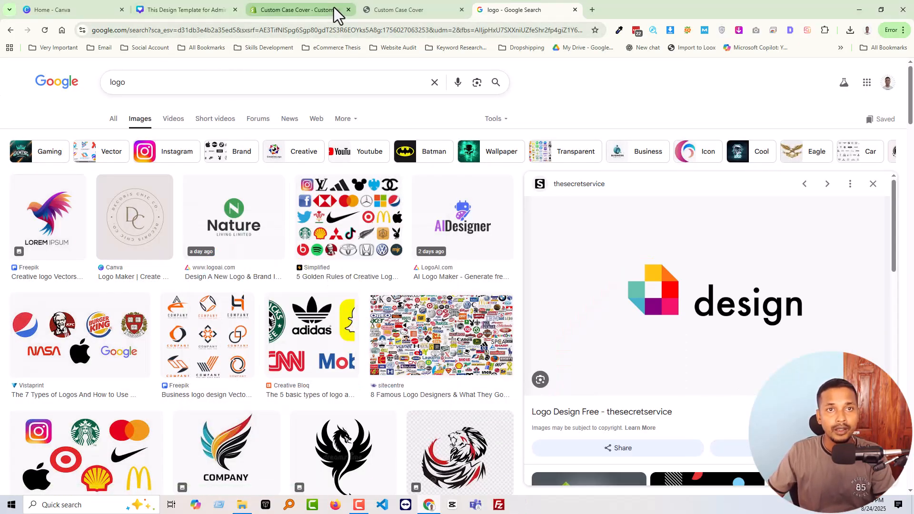
Replace the store logo in the theme settings with the Custom Logo.png file uploaded from the Desktop
left_click(289, 10)
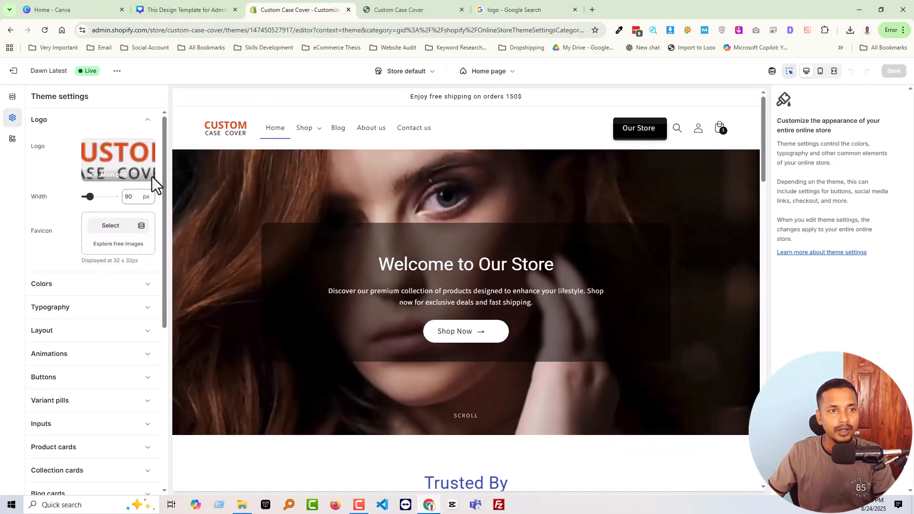
mouse_move(121, 169)
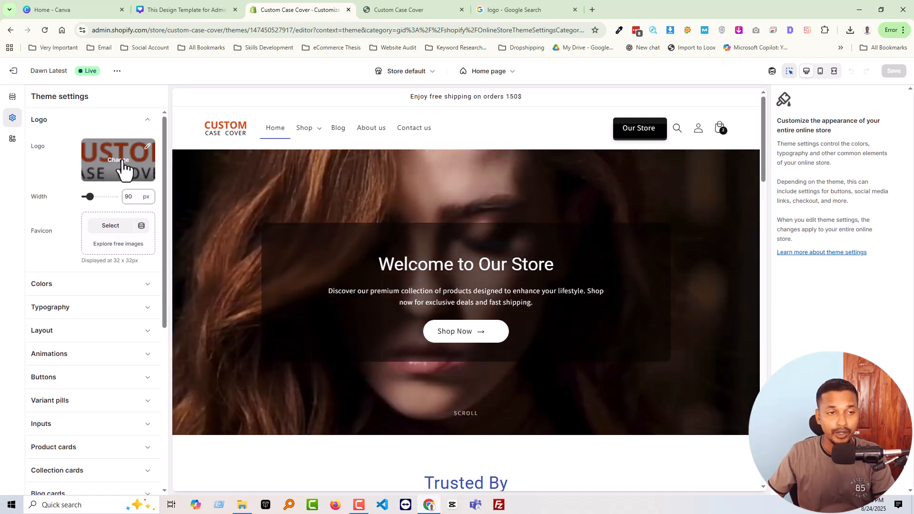
left_click(122, 164)
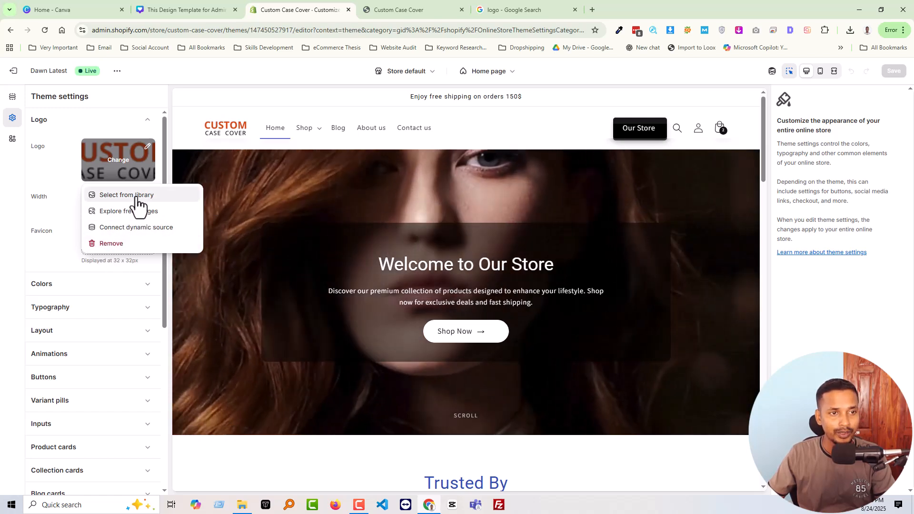
left_click(138, 196)
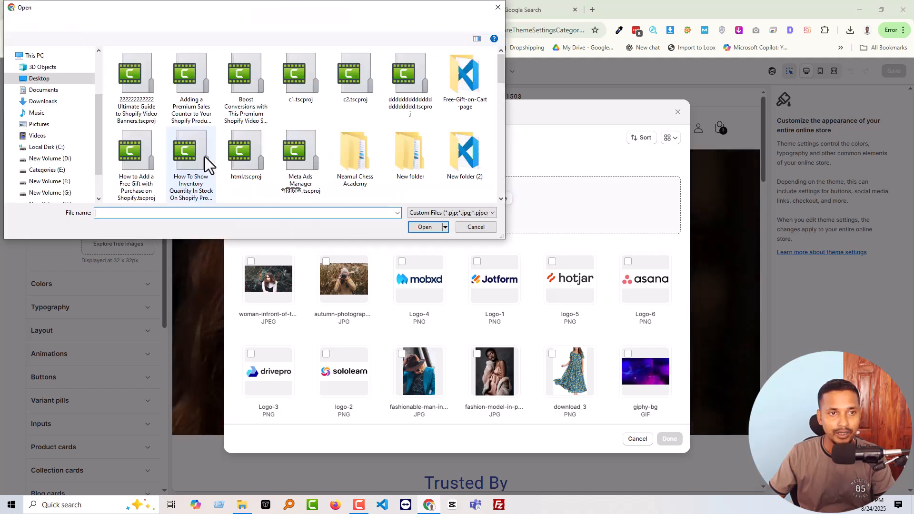
key("l")
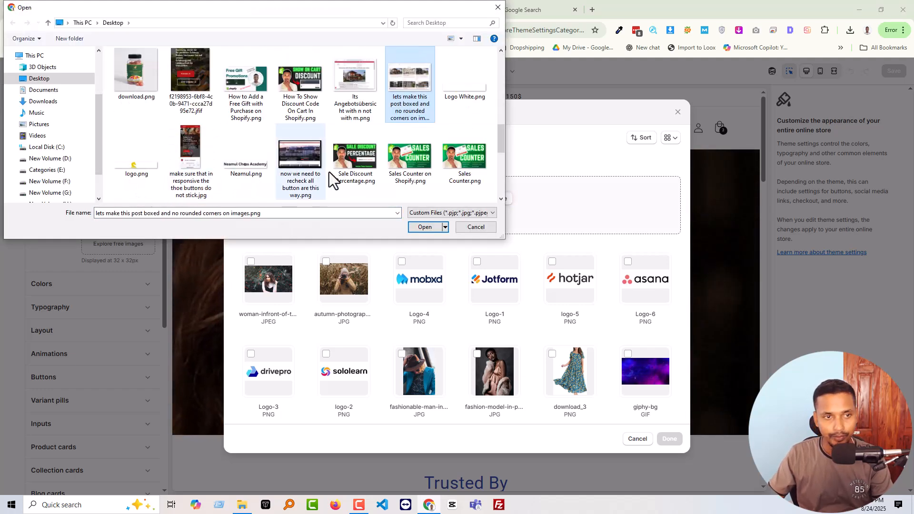
key("l")
key("l")
scroll(447, 93, "up", 1)
left_click(193, 90)
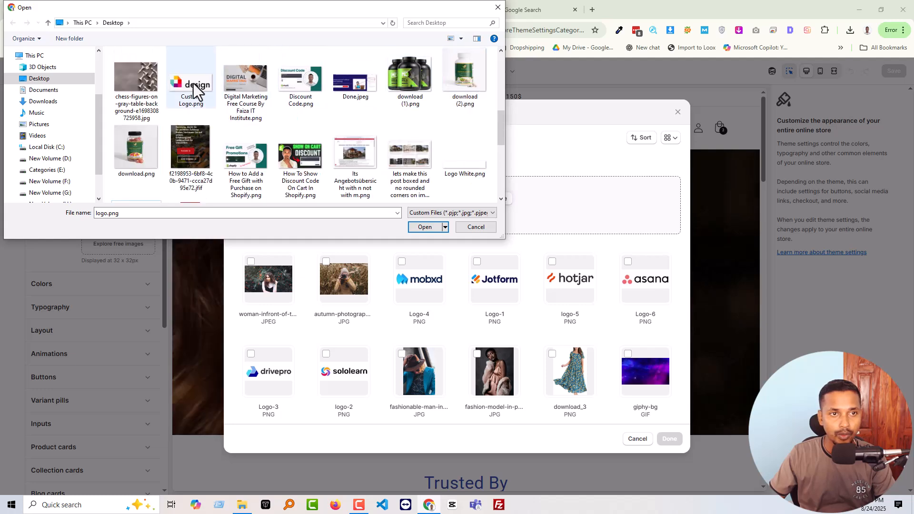
left_click(423, 227)
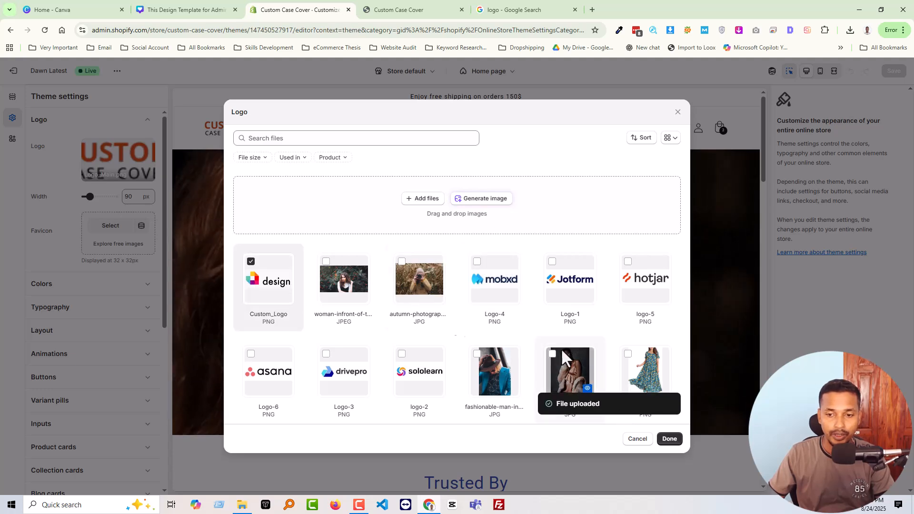
left_click(669, 438)
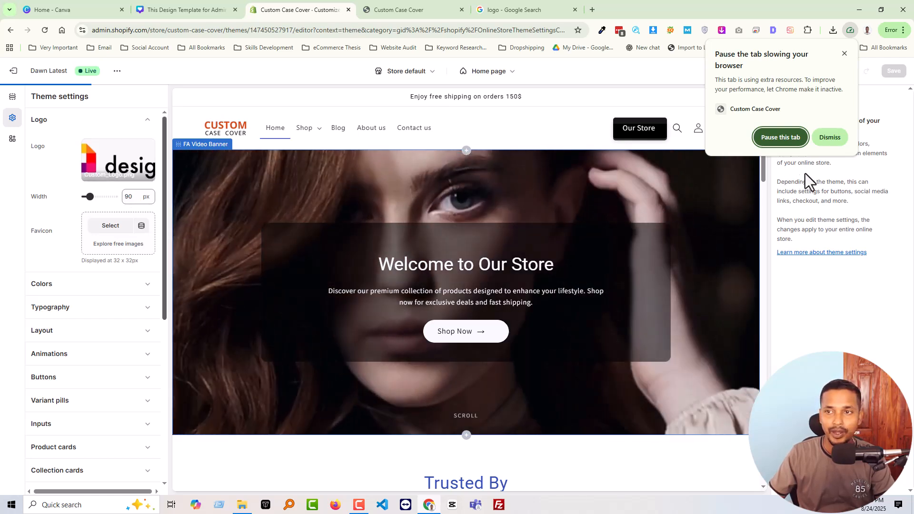
Dismiss the browser's slow-tab notice, set the logo width to 160 px and save the theme
left_click(815, 137)
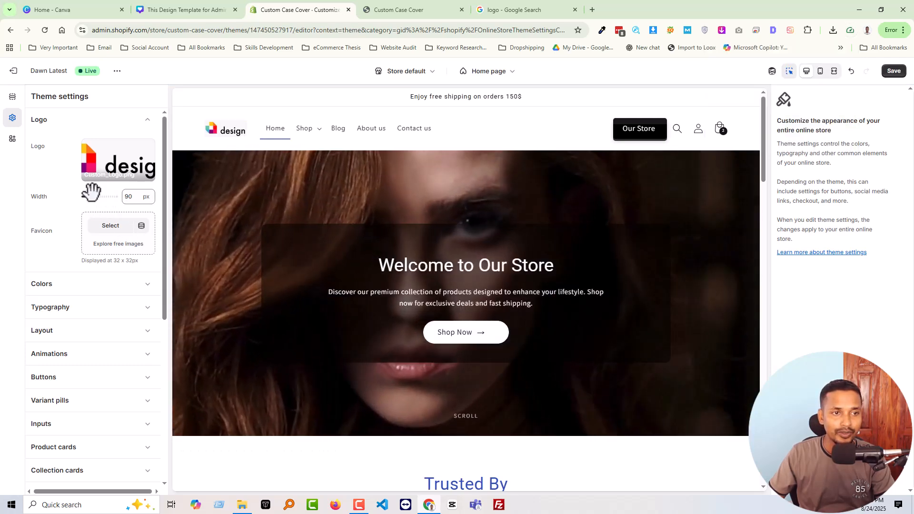
left_click_drag(91, 193, 97, 195)
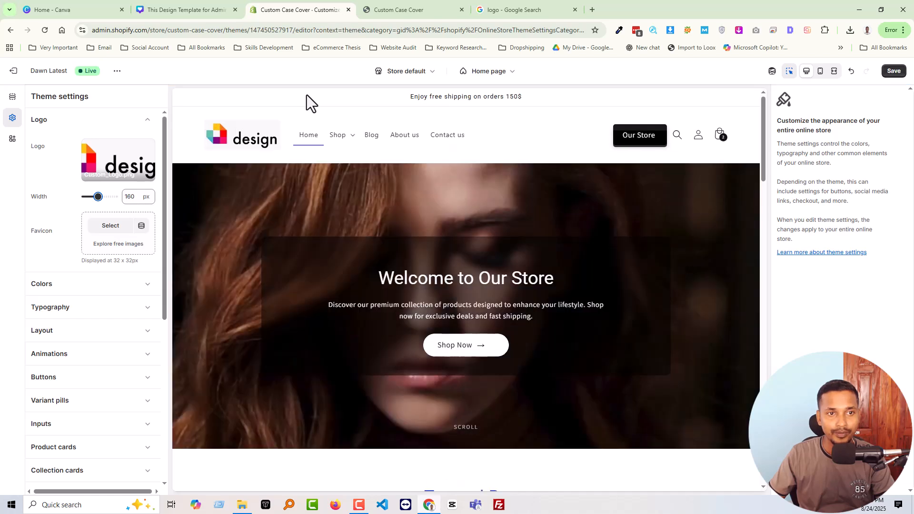
left_click(895, 73)
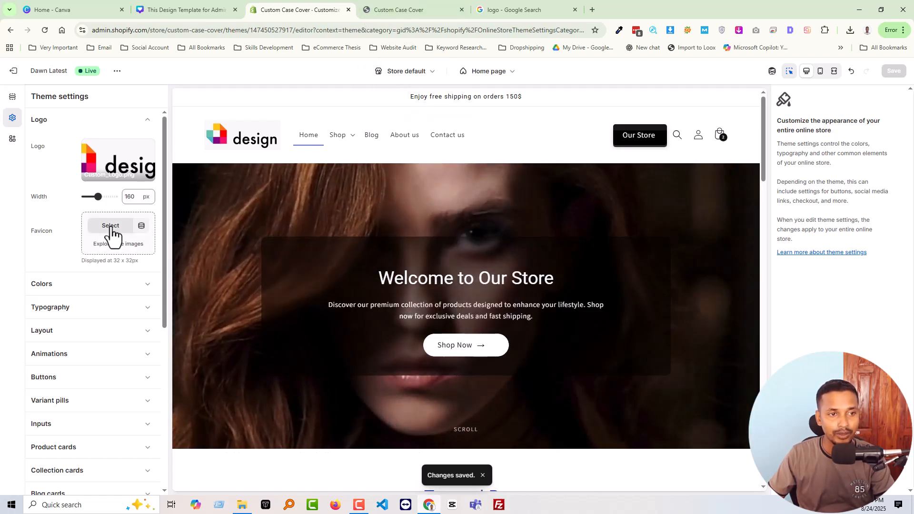
Use the Custom_Logo image from the library as the favicon, save the theme and check it on the reloaded storefront
left_click(111, 226)
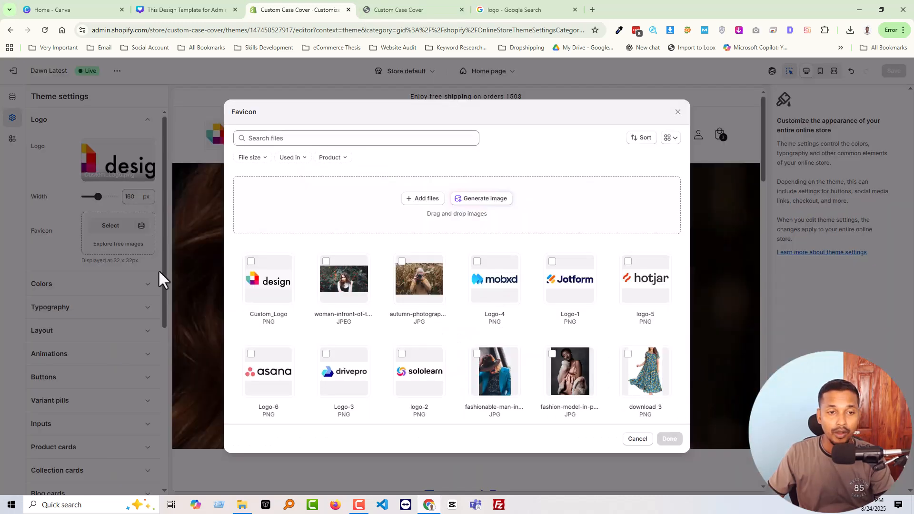
left_click(263, 281)
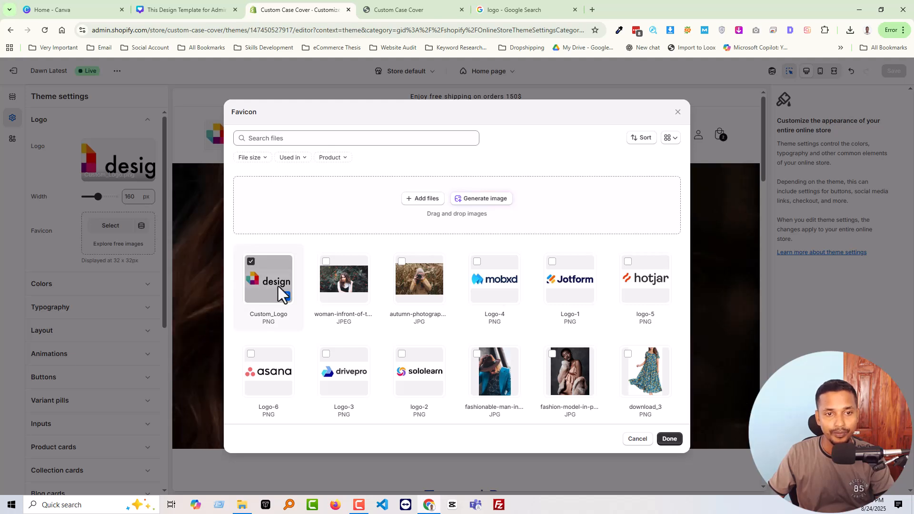
left_click(668, 439)
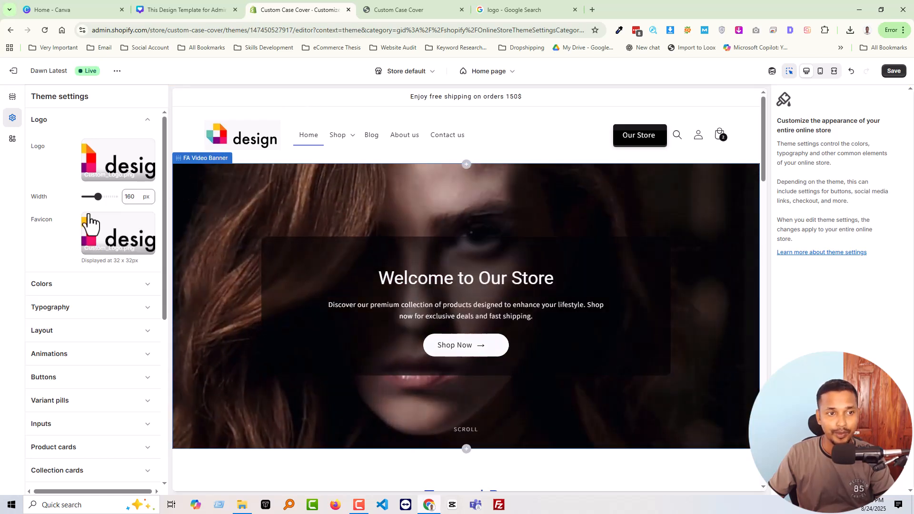
left_click(894, 71)
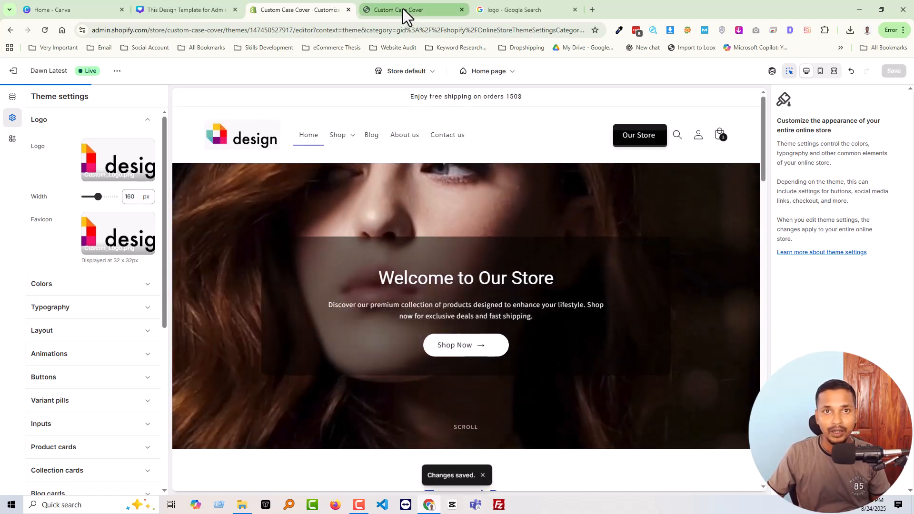
left_click(403, 9)
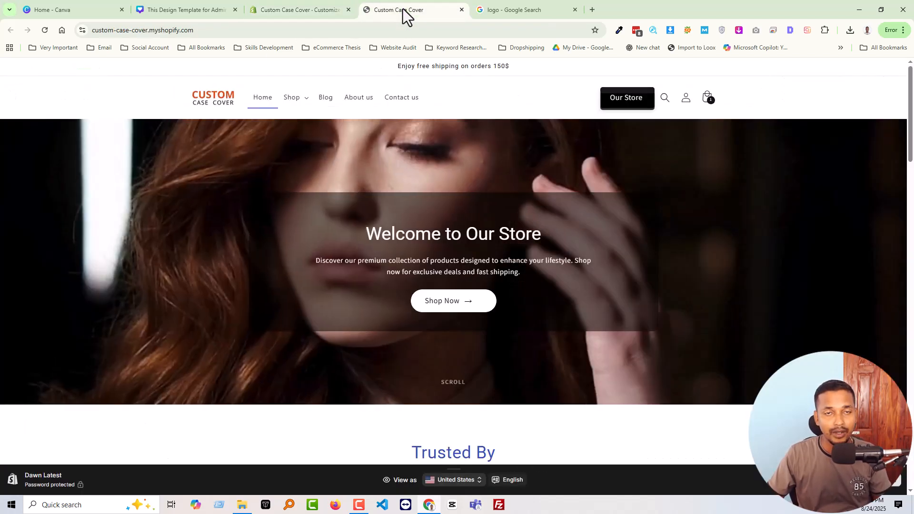
key("F5")
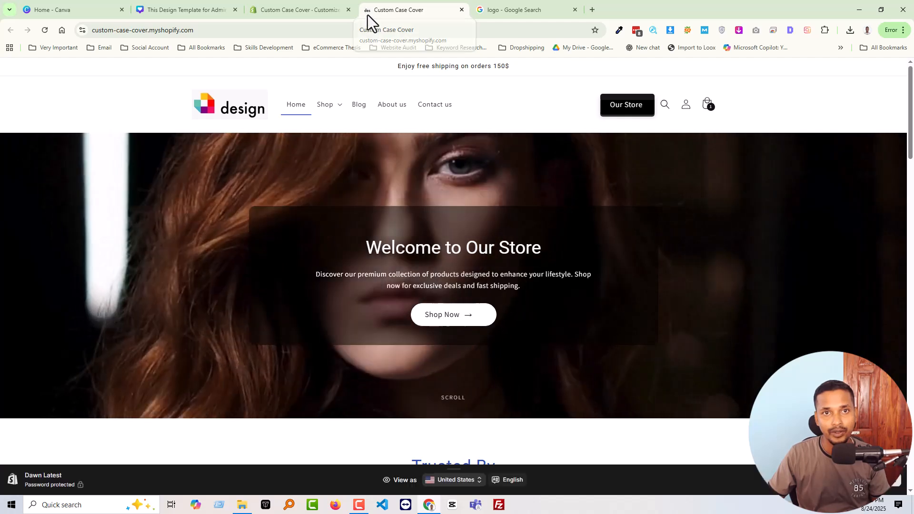
Capture a region of about 136 x 143 px around the coloured symbol of the "design" logo and save it to the Desktop as PNG "Favicon"
left_click(543, 14)
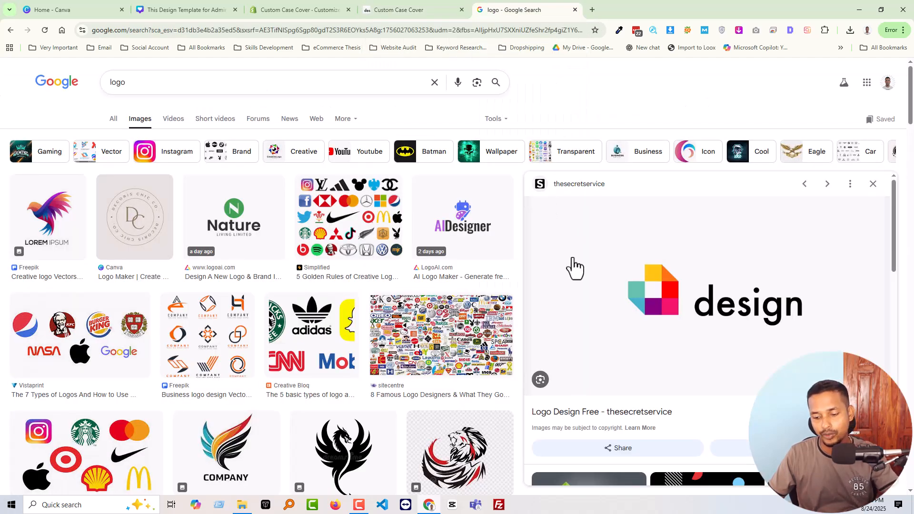
key("Print")
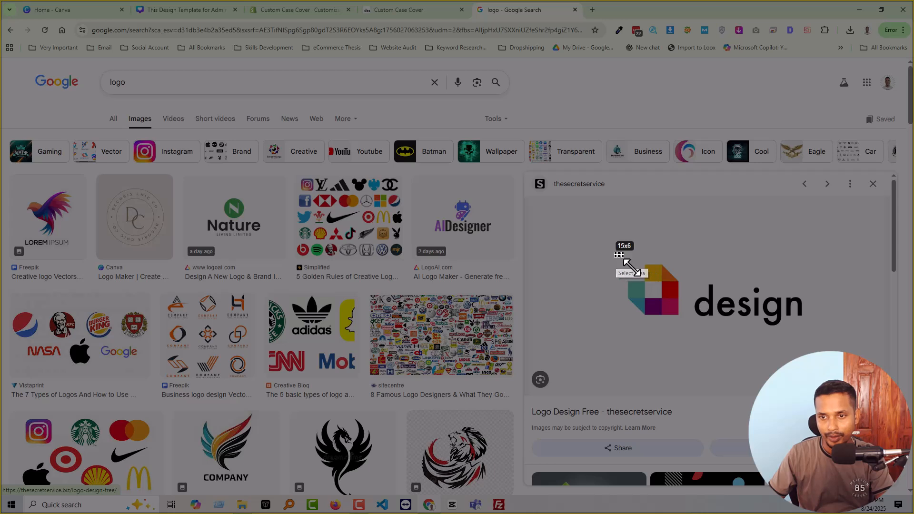
left_click_drag(616, 254, 682, 322)
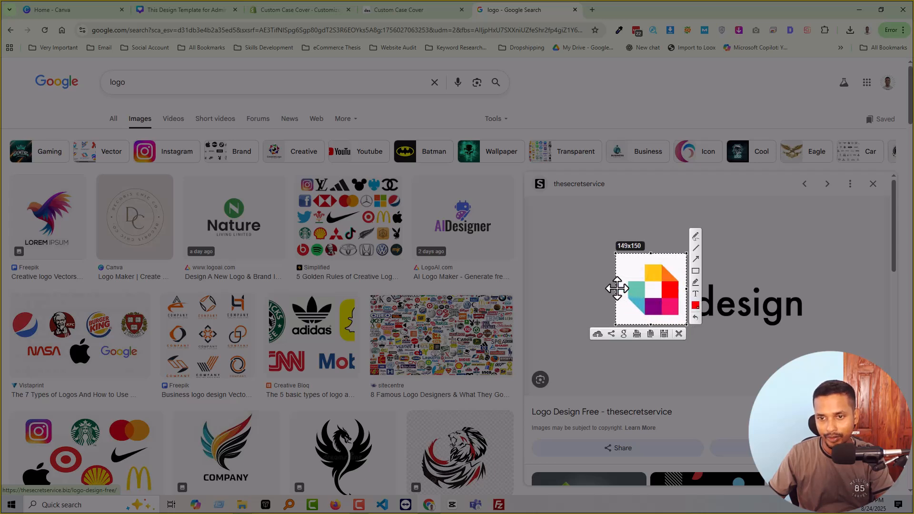
left_click_drag(616, 288, 622, 288)
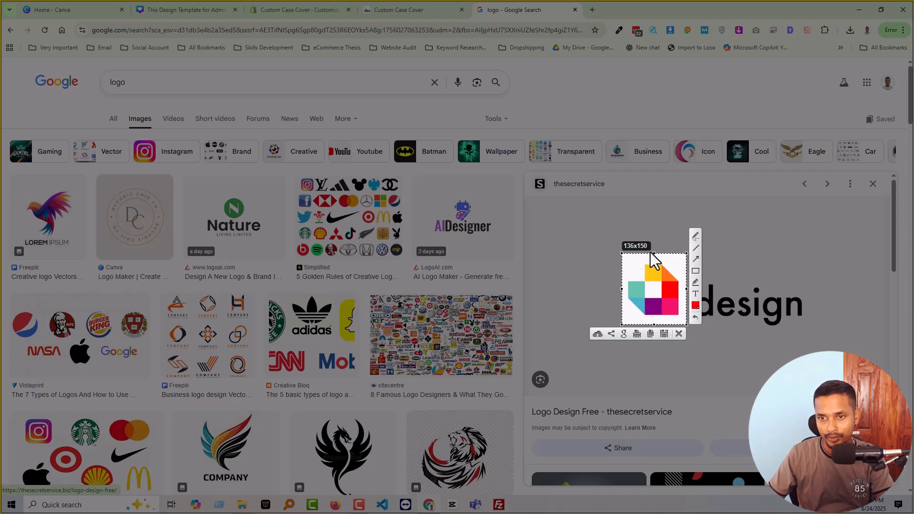
left_click_drag(653, 252, 655, 257)
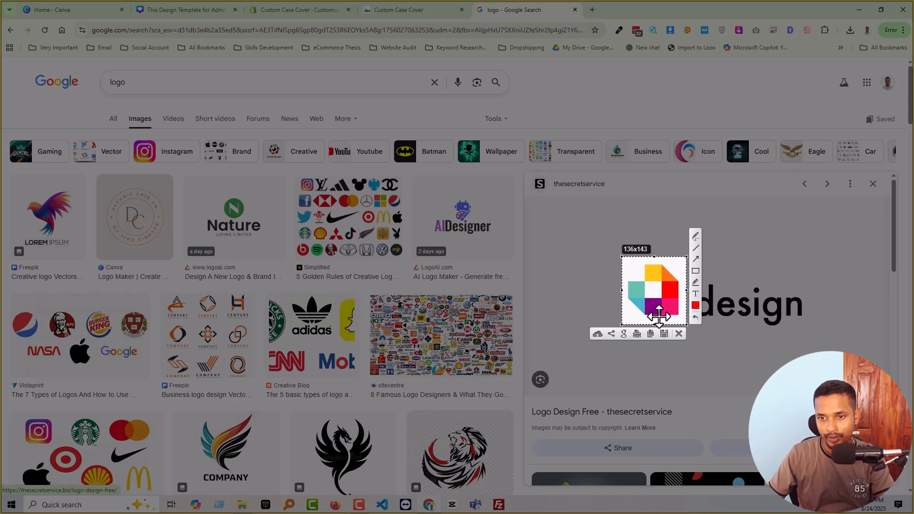
left_click(664, 333)
type("Favicon")
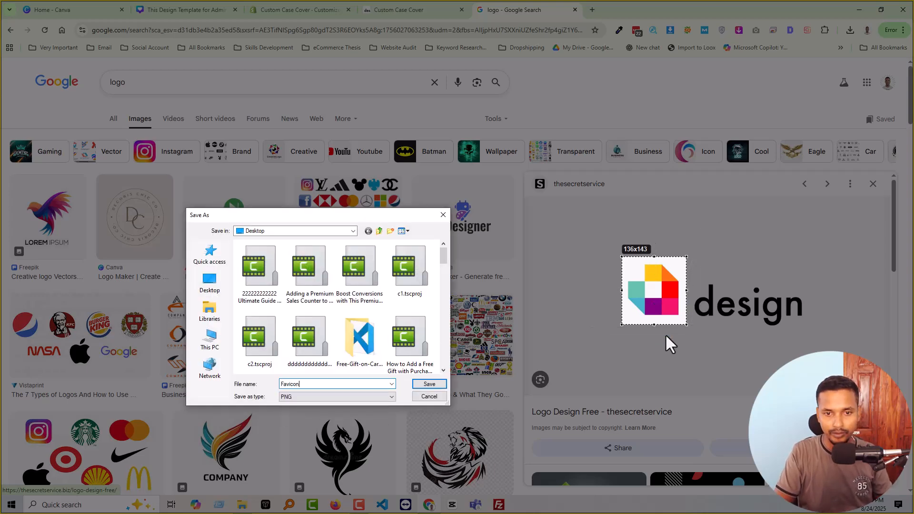
key("Return")
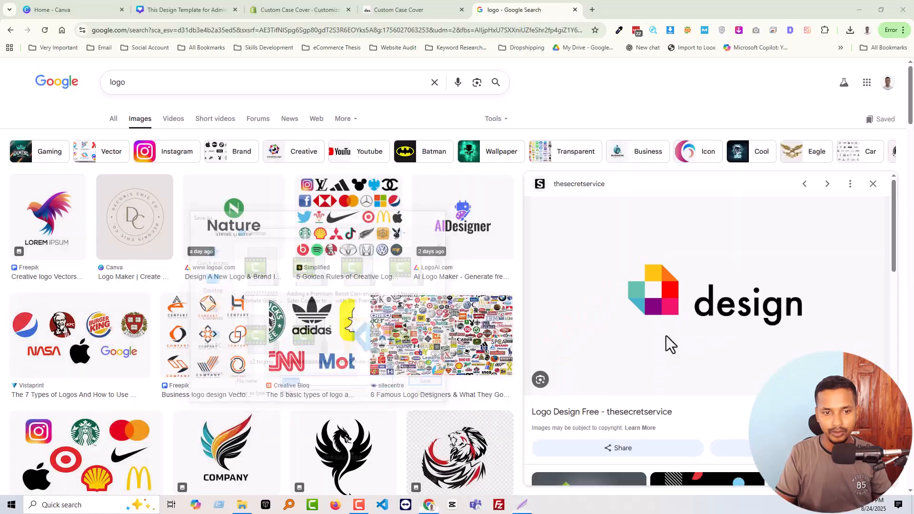
Replace the theme's favicon with Favicon.png uploaded from the Desktop, save, and check it on the reloaded storefront
left_click(314, 14)
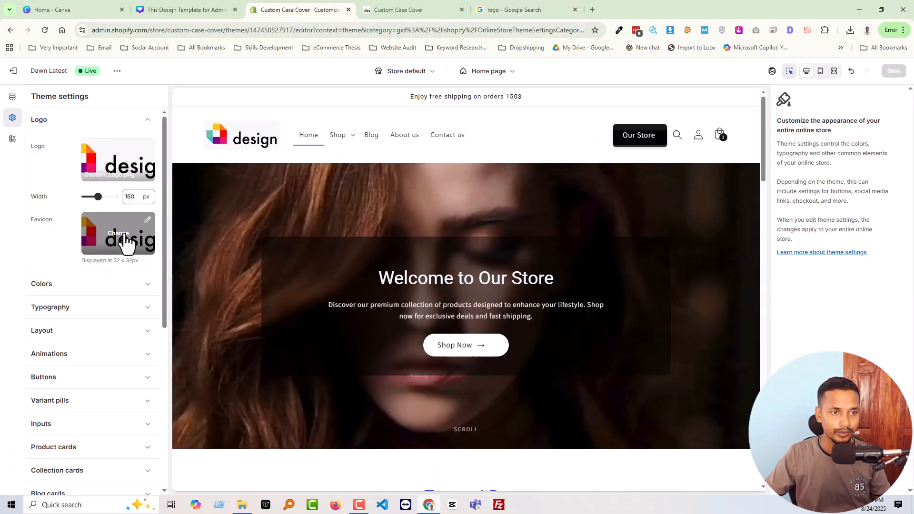
left_click(125, 242)
left_click(126, 271)
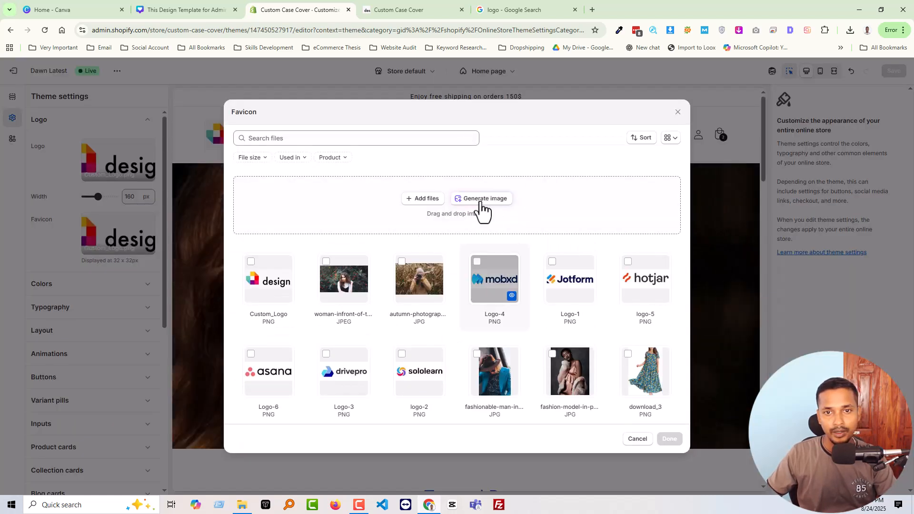
left_click(442, 223)
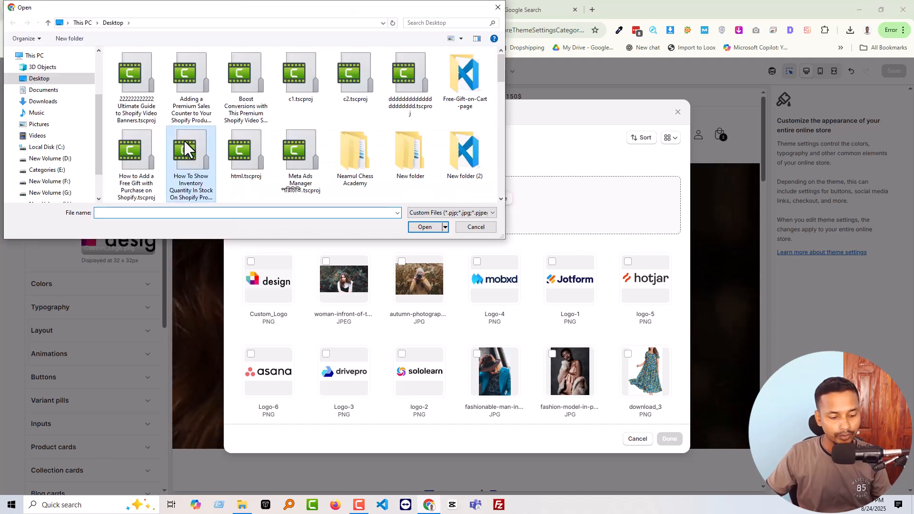
scroll(203, 143, "down", 5)
left_click(255, 88)
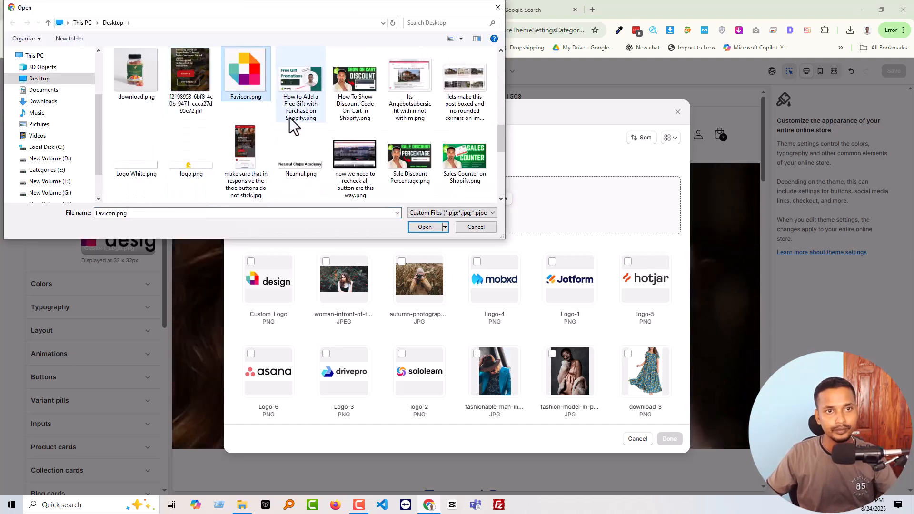
key("Return")
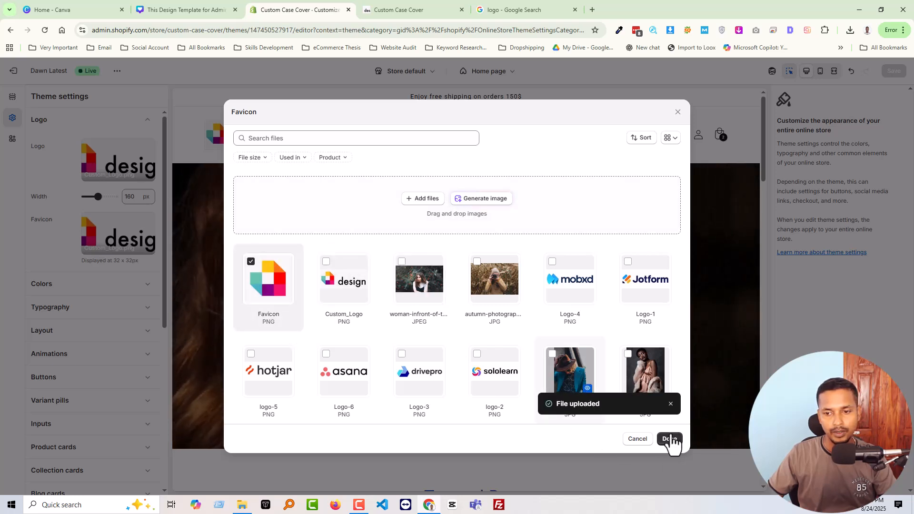
left_click(670, 440)
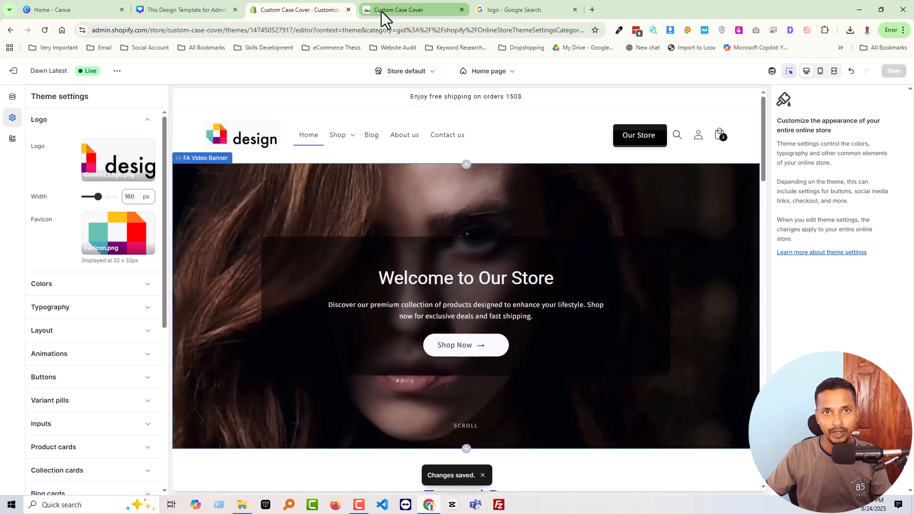
left_click(384, 10)
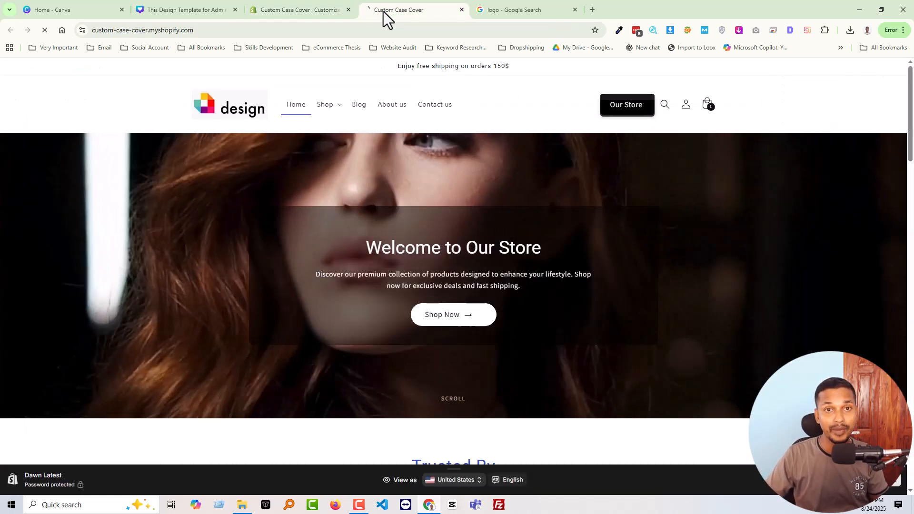
key("F5")
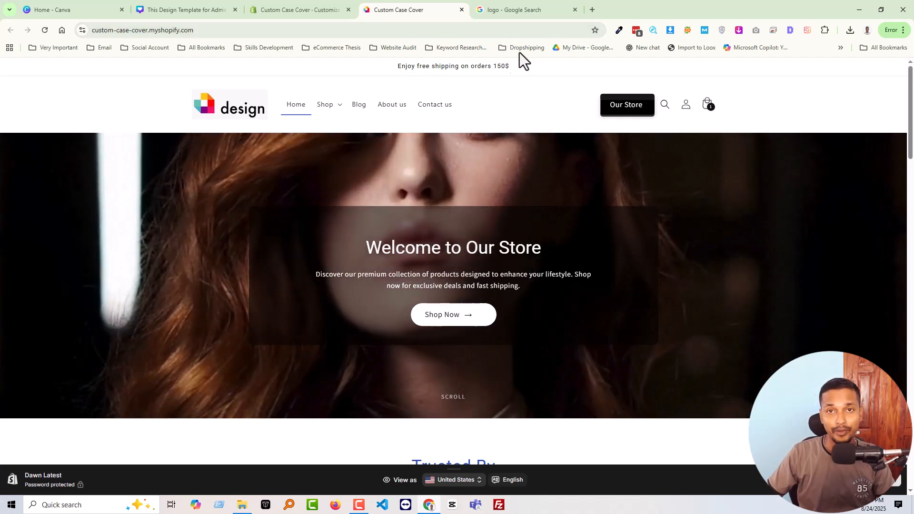
Search Google for "Free Favicon Generator online" in a new browser tab
left_click(591, 8)
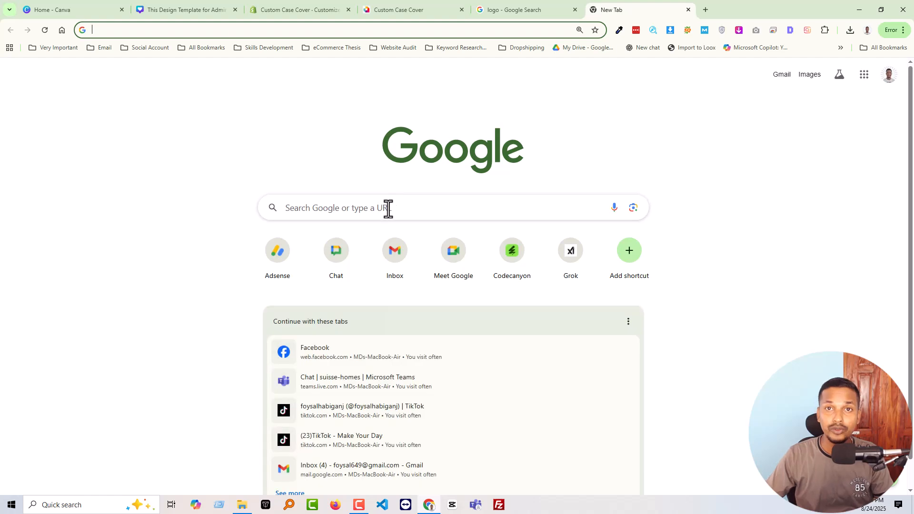
left_click(391, 206)
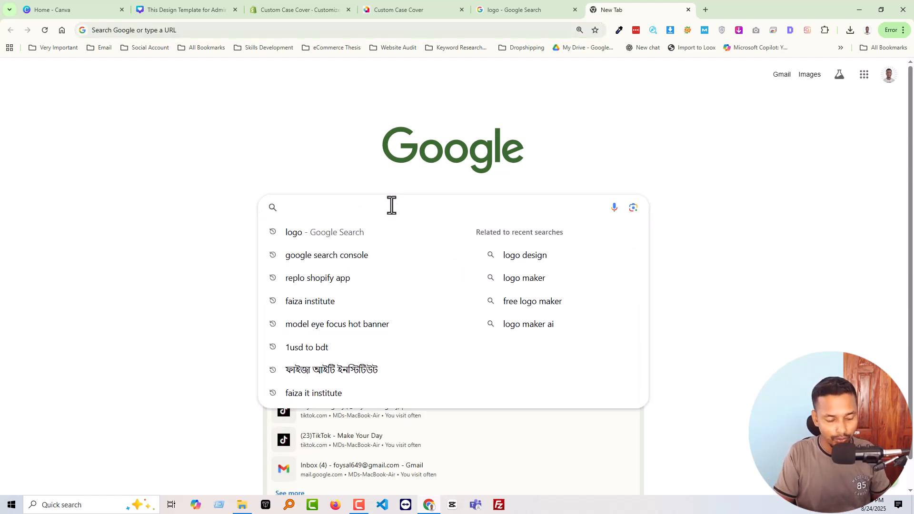
type("Free ")
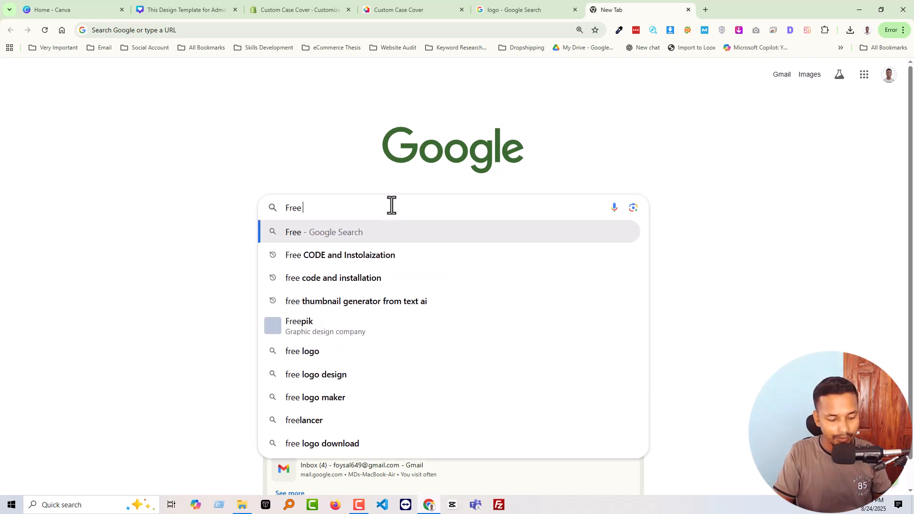
type("Favicon Ge")
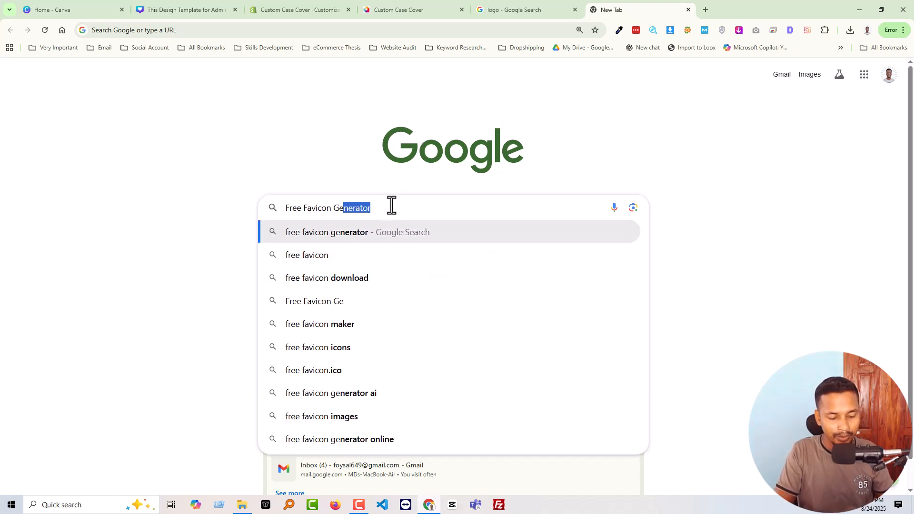
type("nerator online")
key("Return")
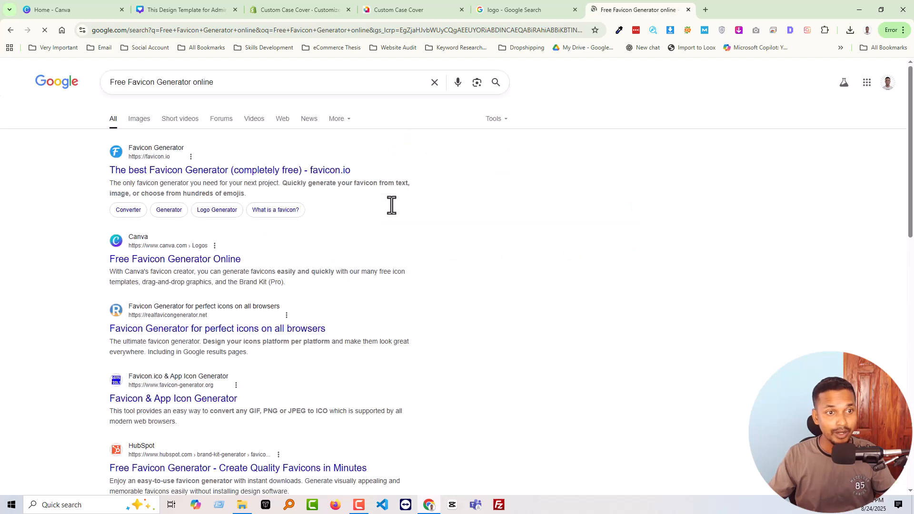
Open the favicon.io, realfavicongenerator.net and favicon-generator.org search results in separate background tabs
left_click(330, 172, "ctrl")
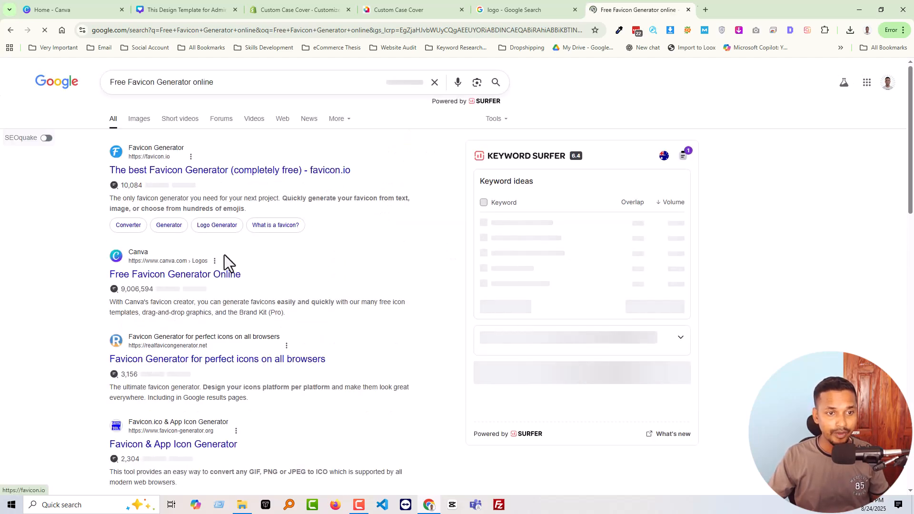
left_click(248, 362, "ctrl")
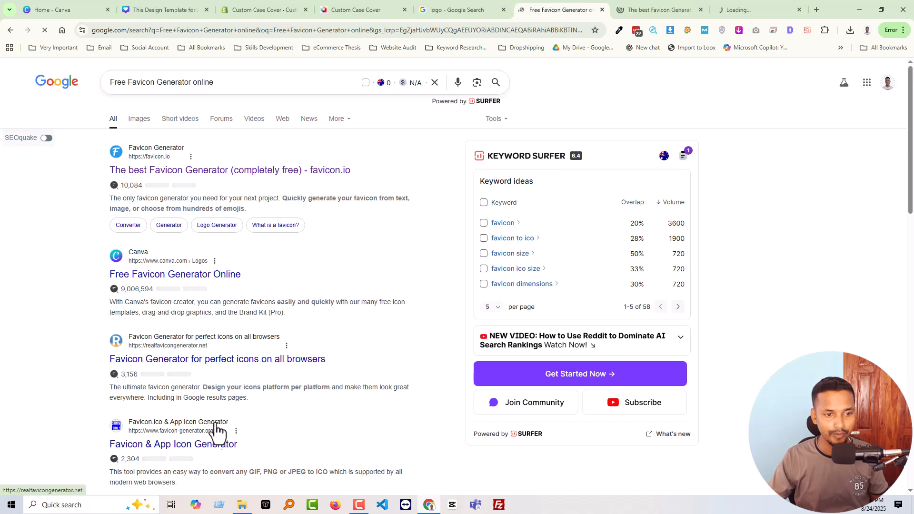
left_click(214, 444, "ctrl")
scroll(280, 399, "down", 2)
scroll(280, 399, "down", 1)
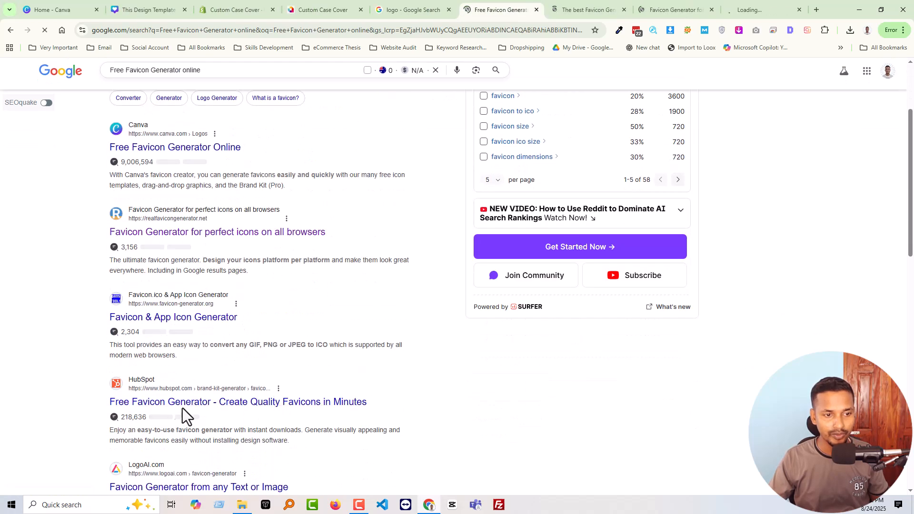
scroll(393, 219, "up", 3)
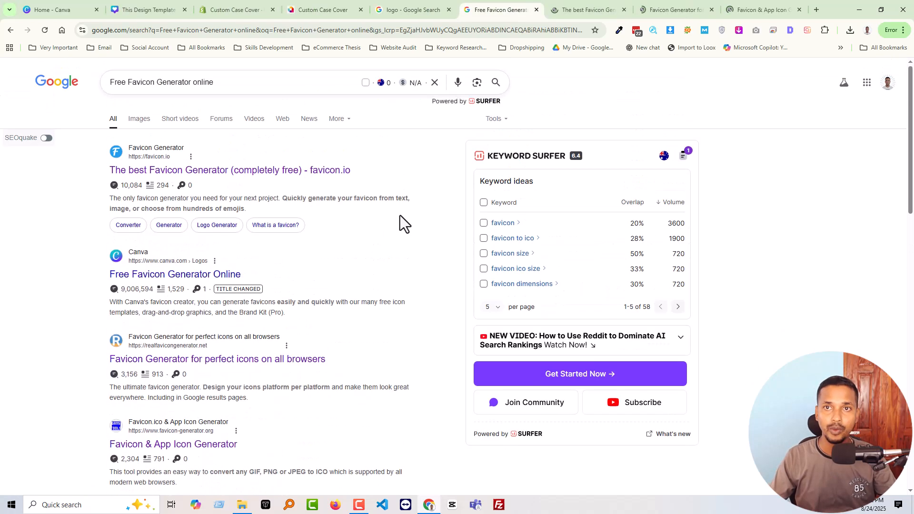
Look over the three opened favicon generator sites, then return to favicon.io, close its advertisement and review its generator options
left_click(588, 12)
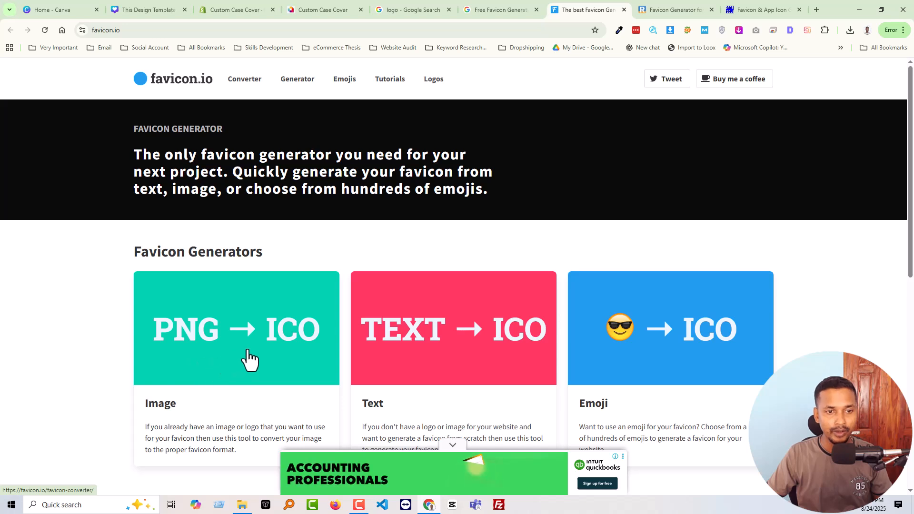
scroll(249, 361, "down", 1)
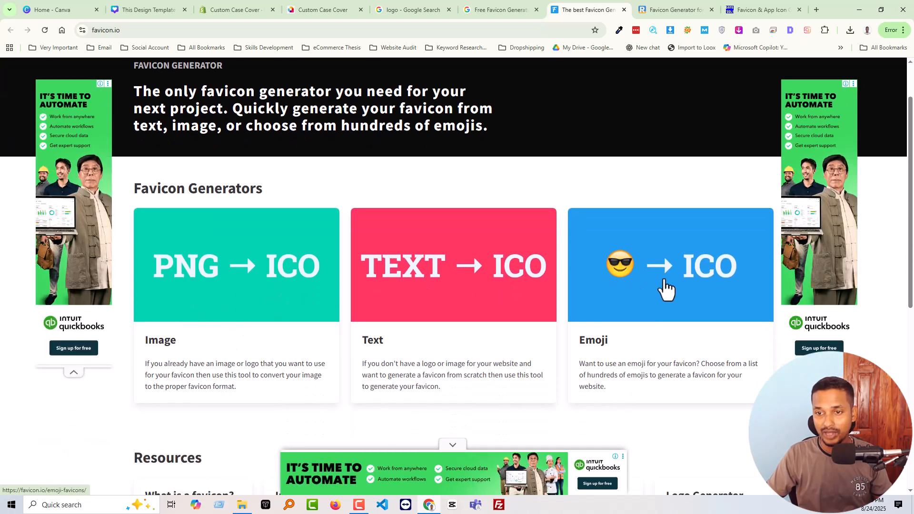
key("ctrl+Tab")
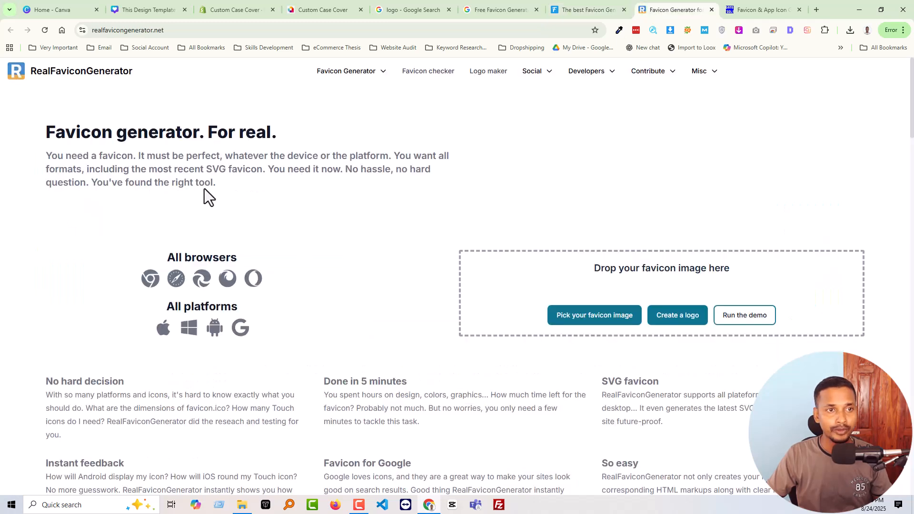
left_click(756, 11)
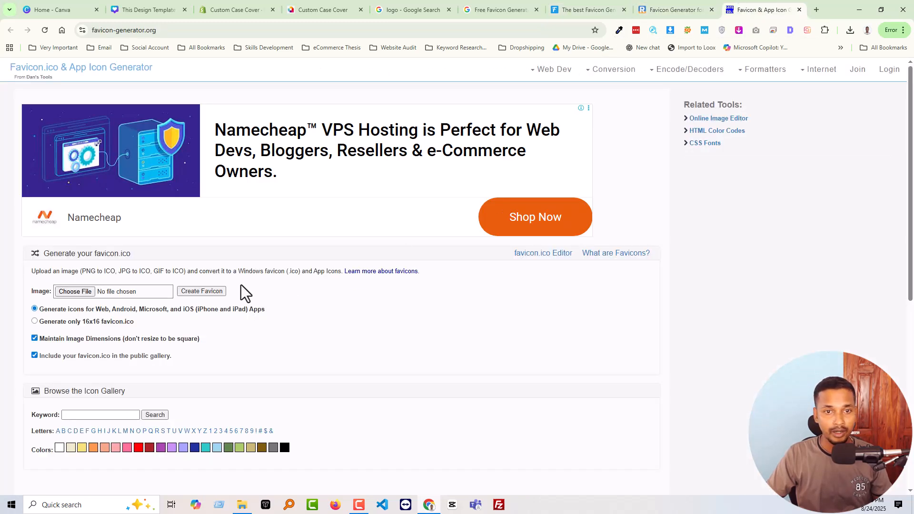
left_click(581, 10)
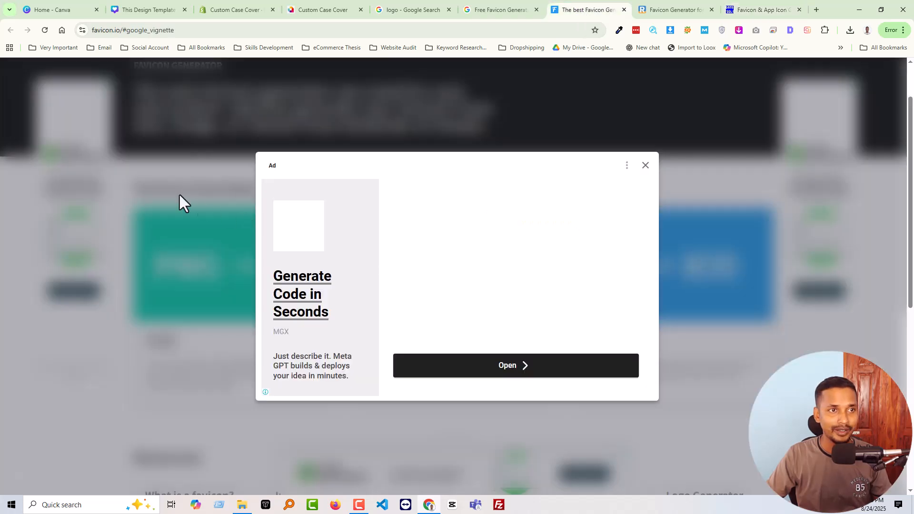
left_click(646, 166)
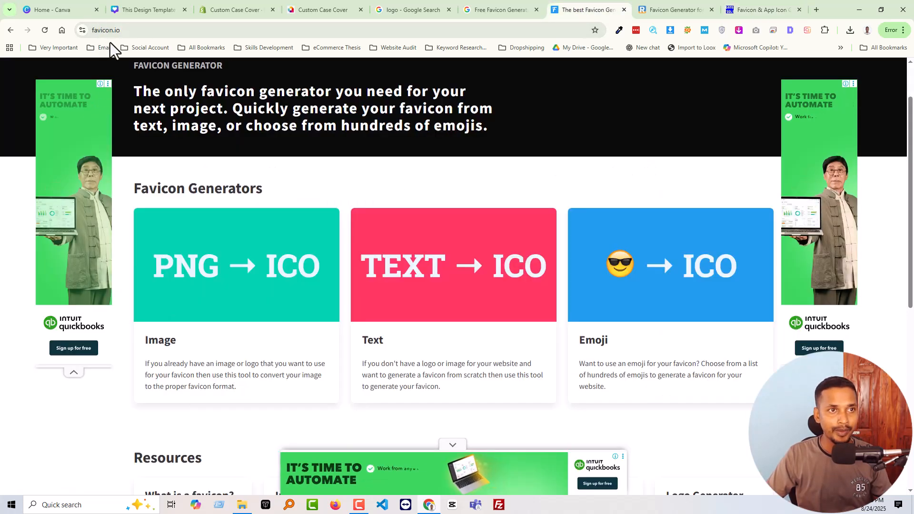
scroll(372, 269, "up", 2)
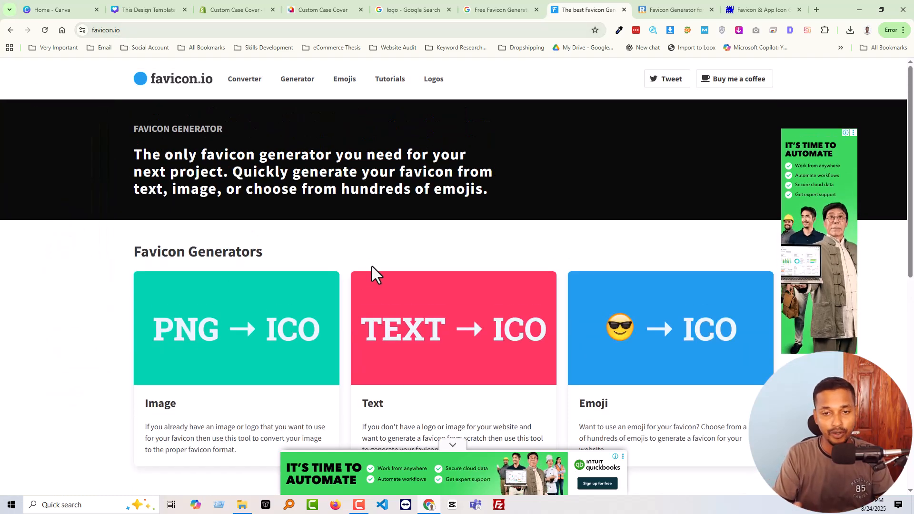